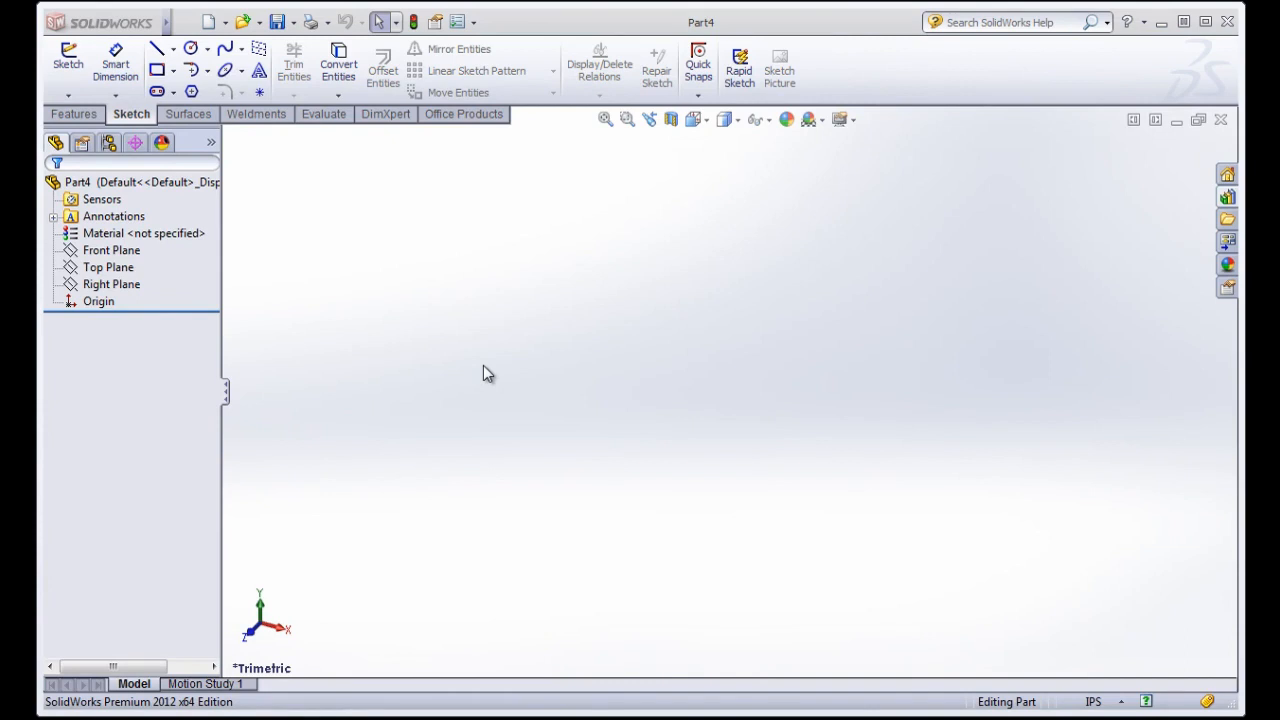
Step: Start a new sketch on the Front Plane
left_click(112, 250)
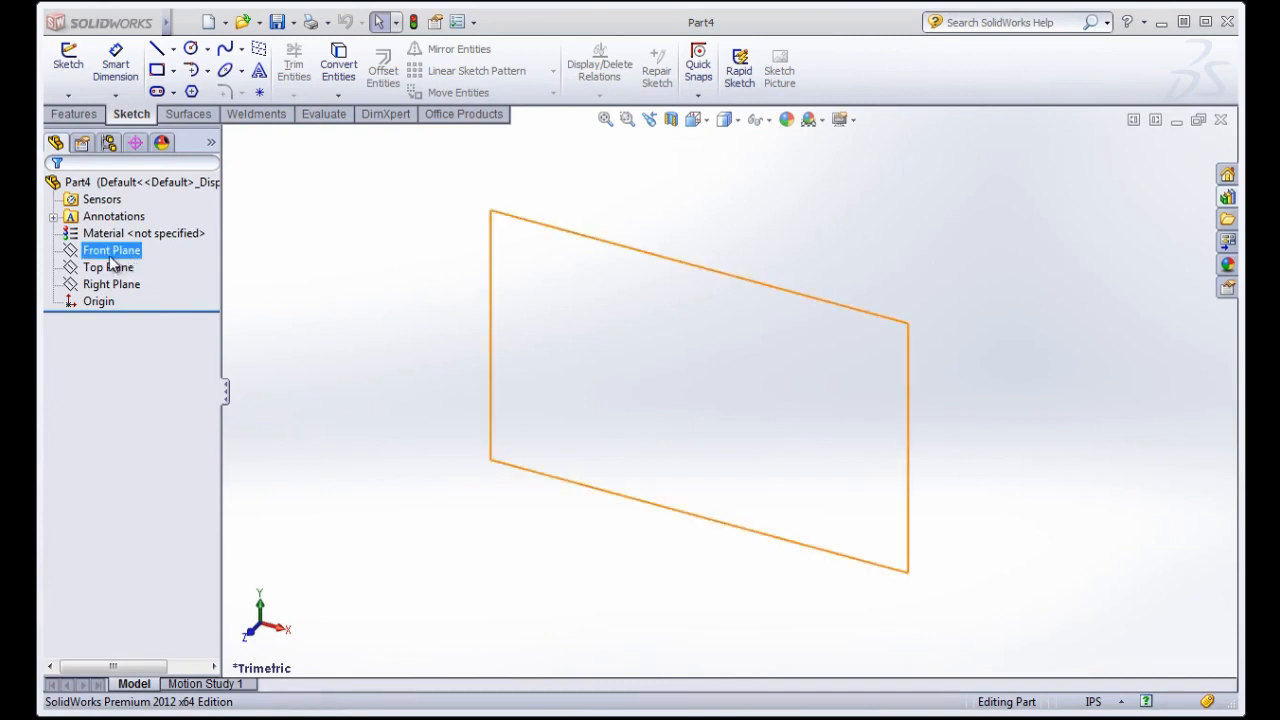
left_click(692, 327)
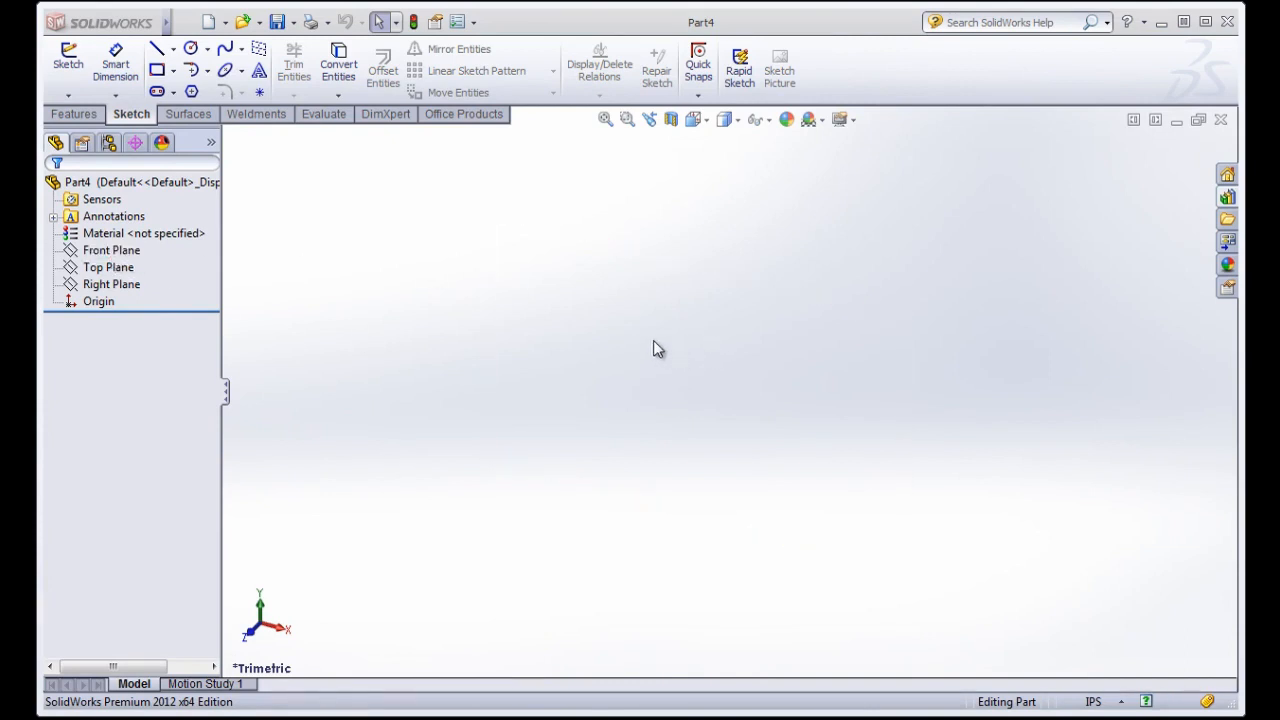
left_click(118, 252)
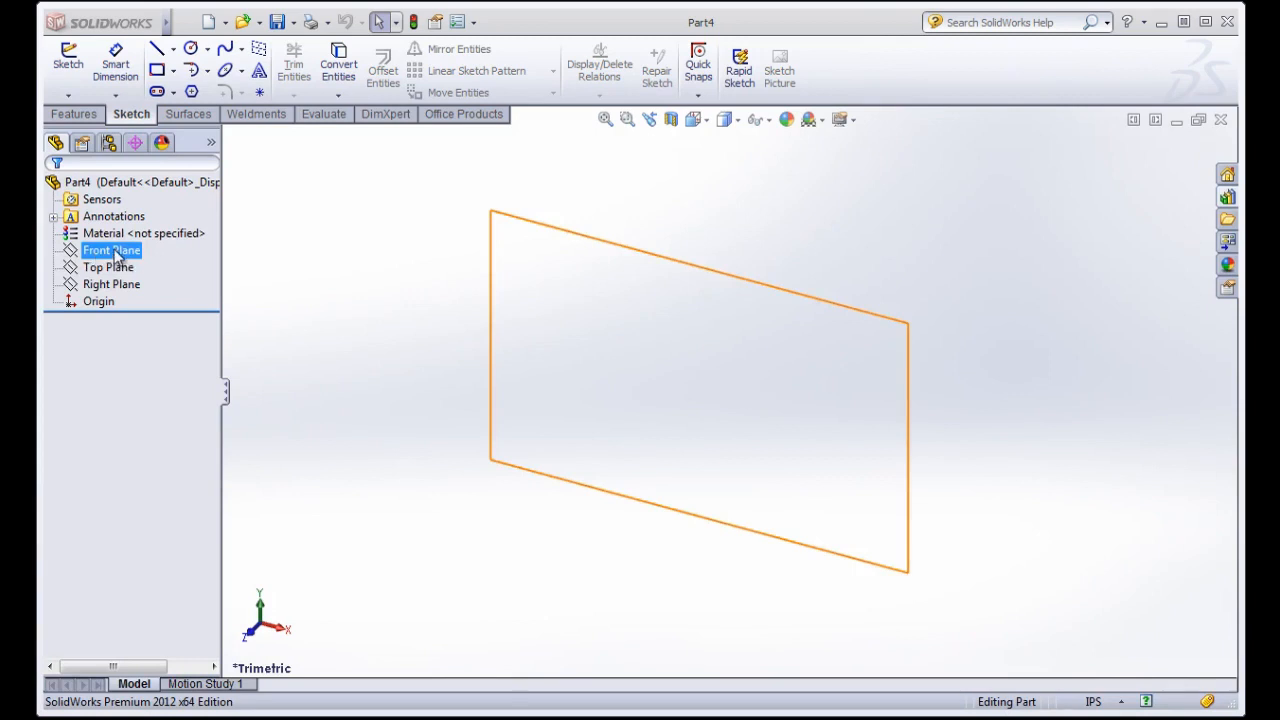
left_click(112, 252)
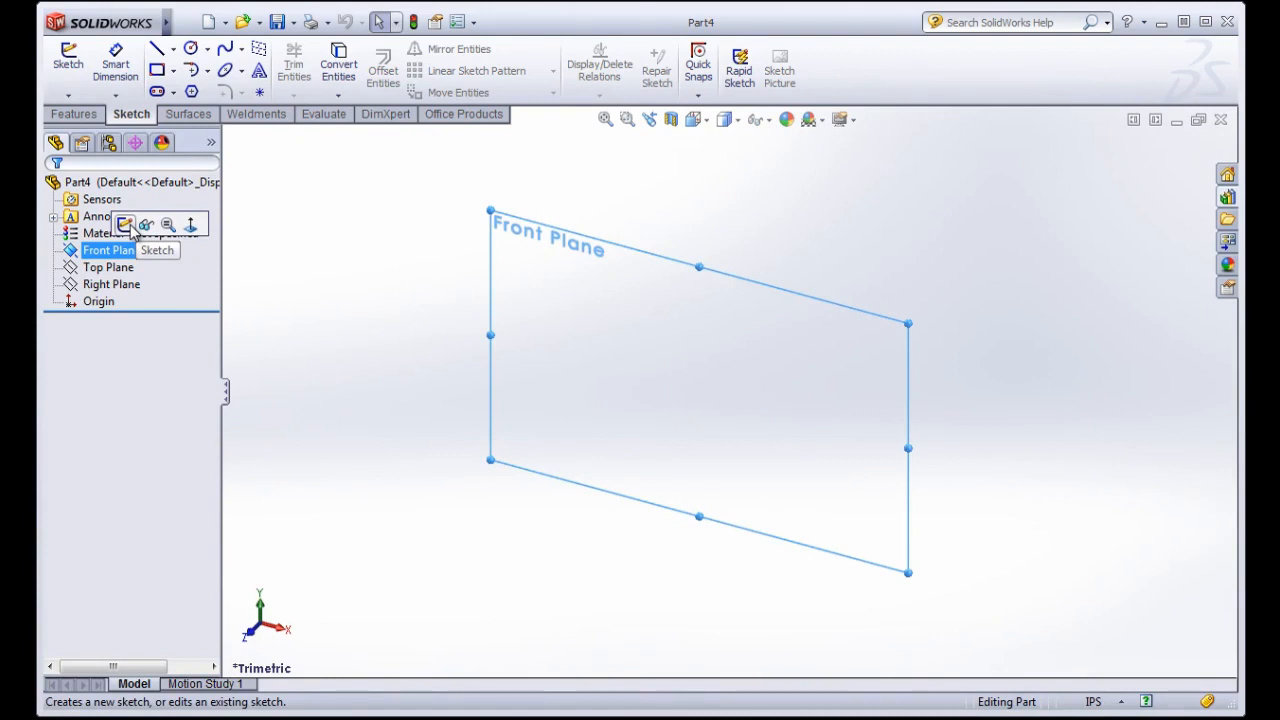
left_click(128, 226)
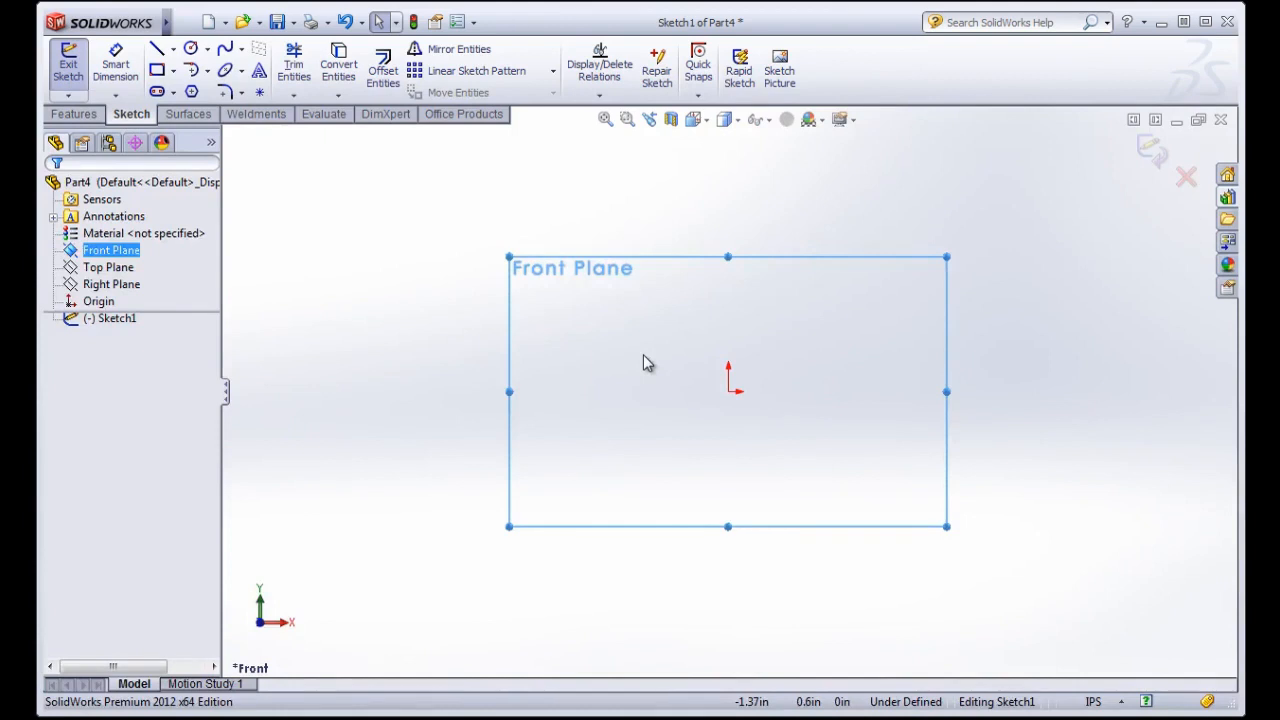
Step: Sketch a circle centred on the origin with a radius of about 1.16 in
key("s")
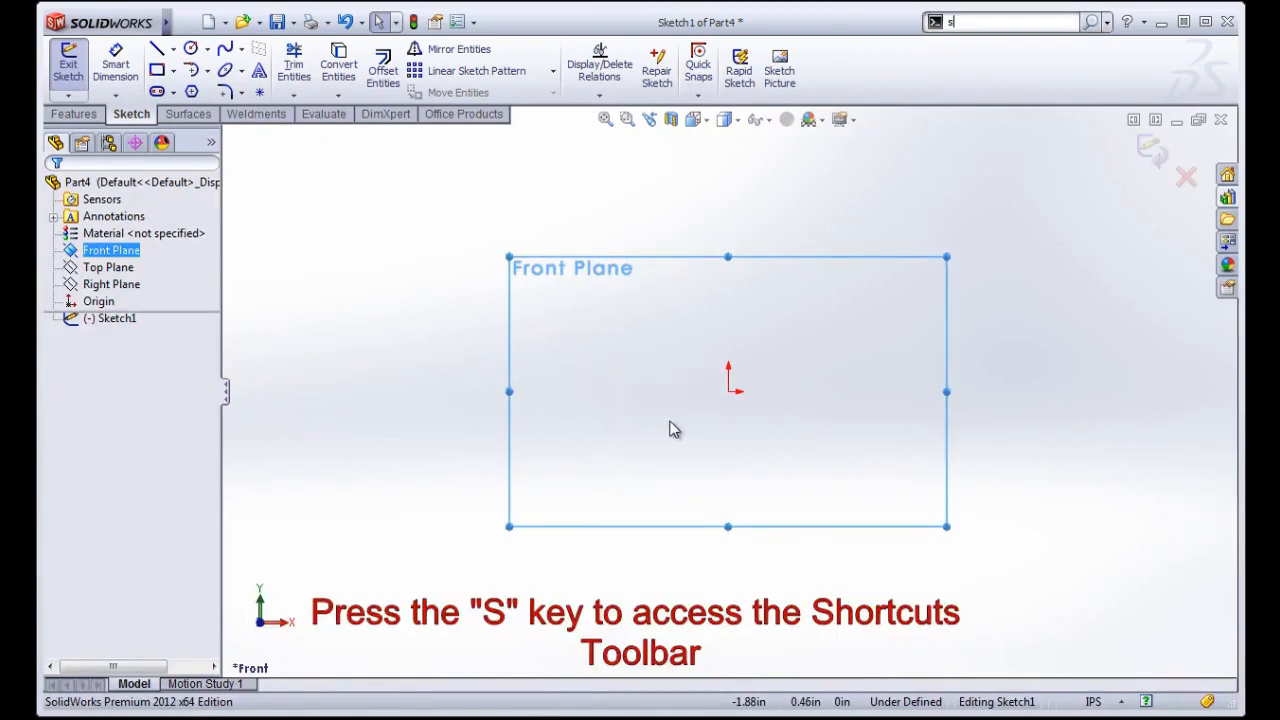
left_click(670, 422)
key("s")
left_click(692, 330)
key("s")
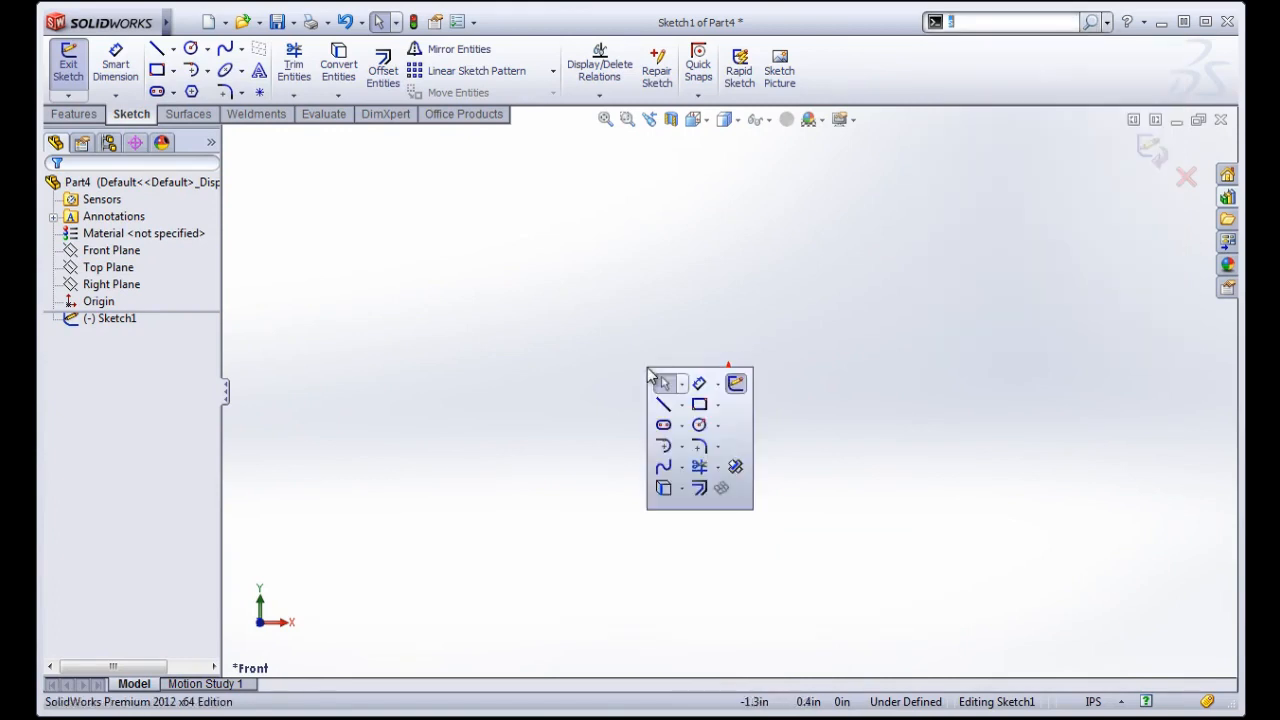
left_click(700, 426)
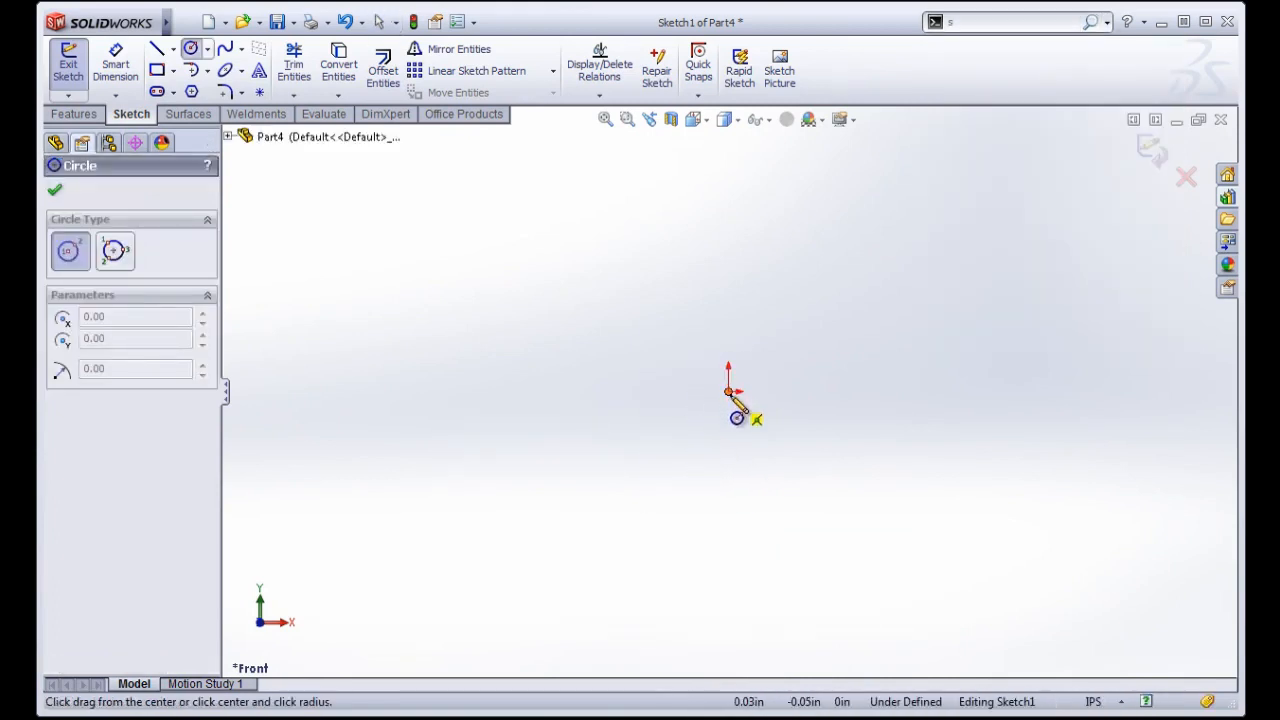
left_click(728, 390)
left_click(786, 352)
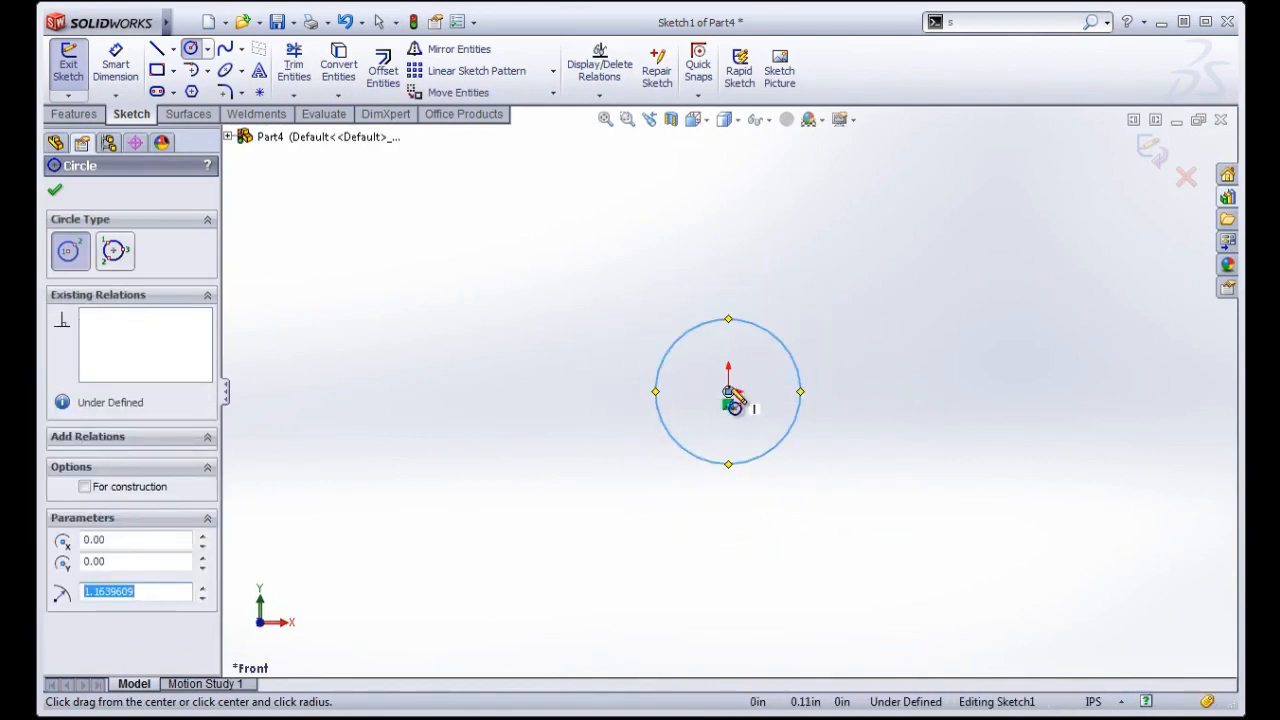
Step: Dimension the circle's diameter and set it to 1 in
key("s")
left_click(957, 383)
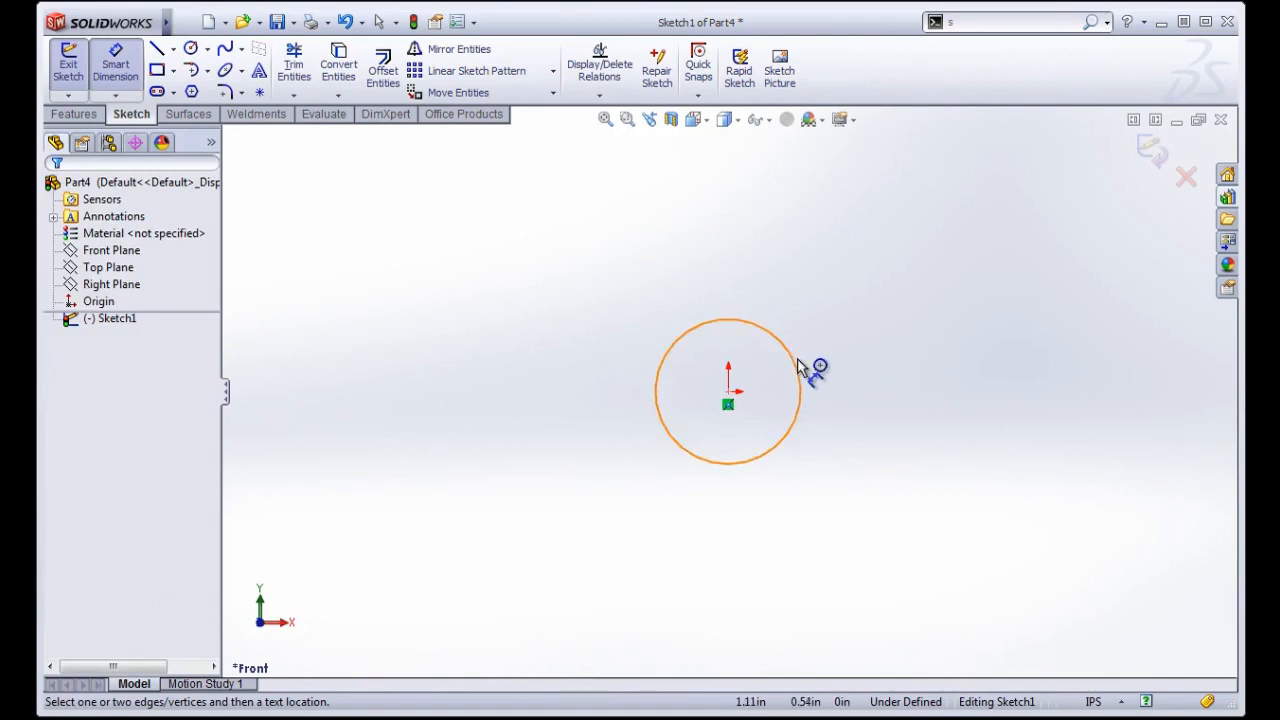
left_click(798, 366)
left_click(925, 372)
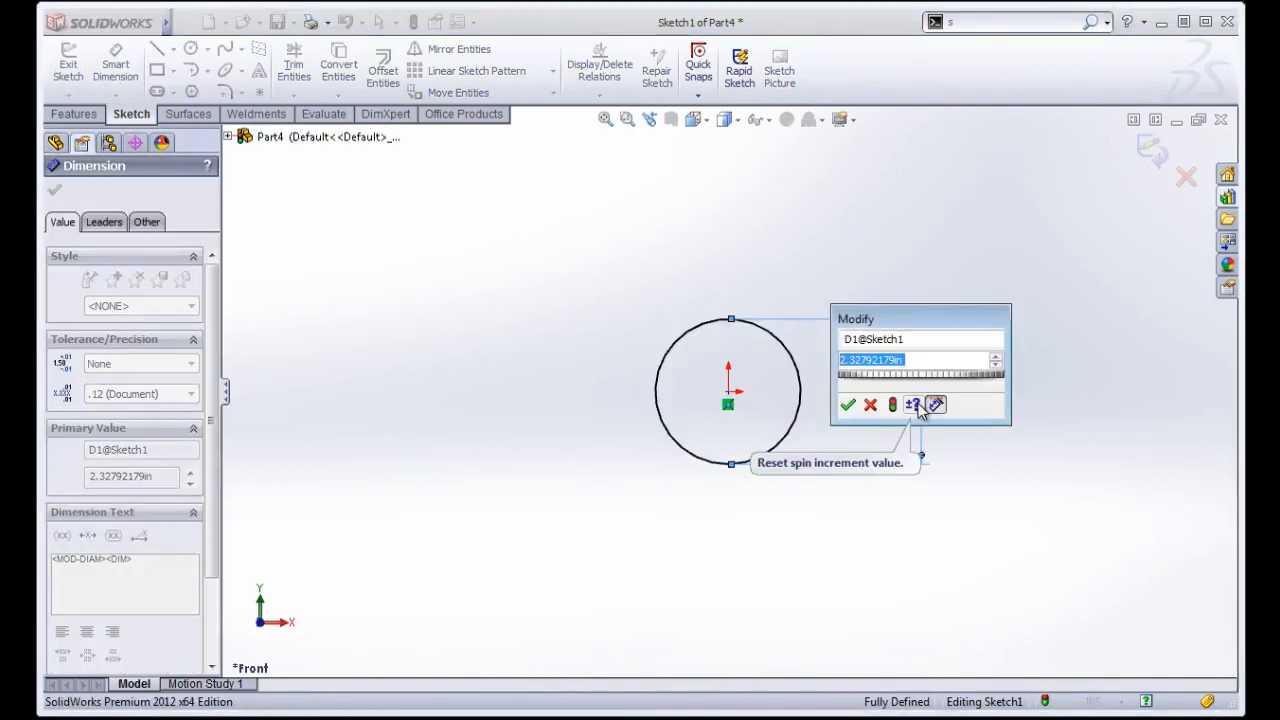
type("1")
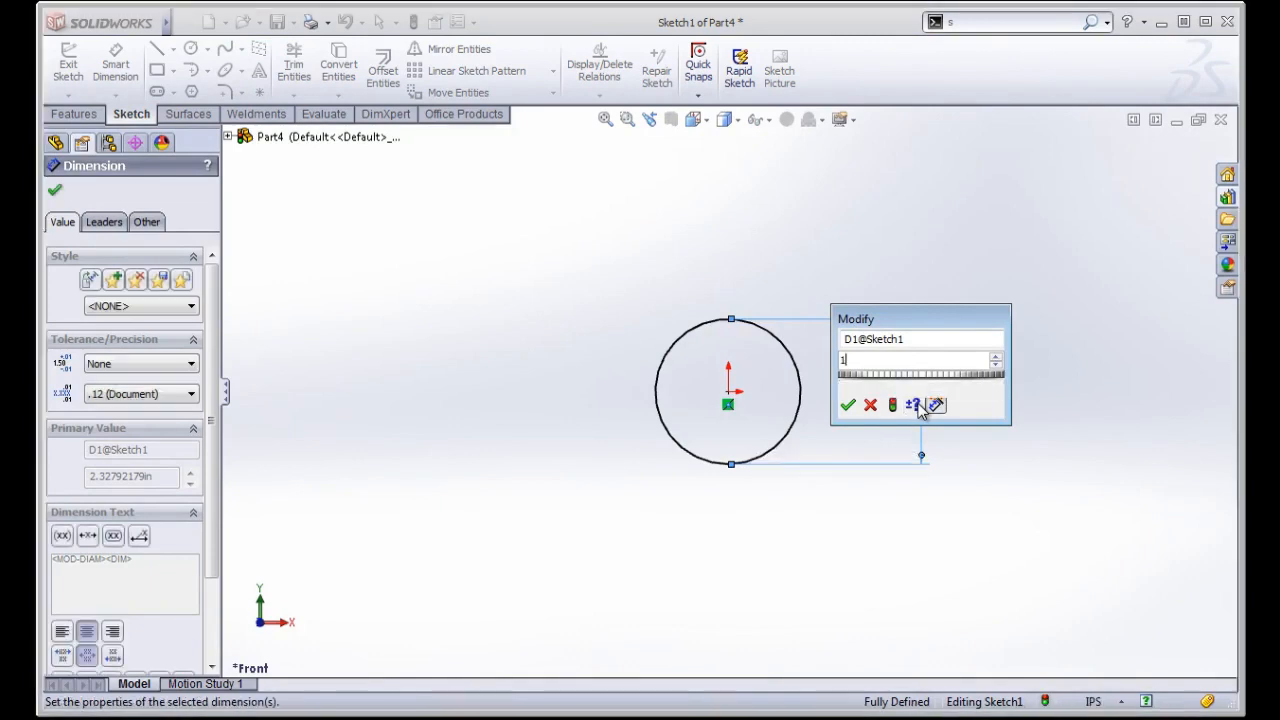
key("Return")
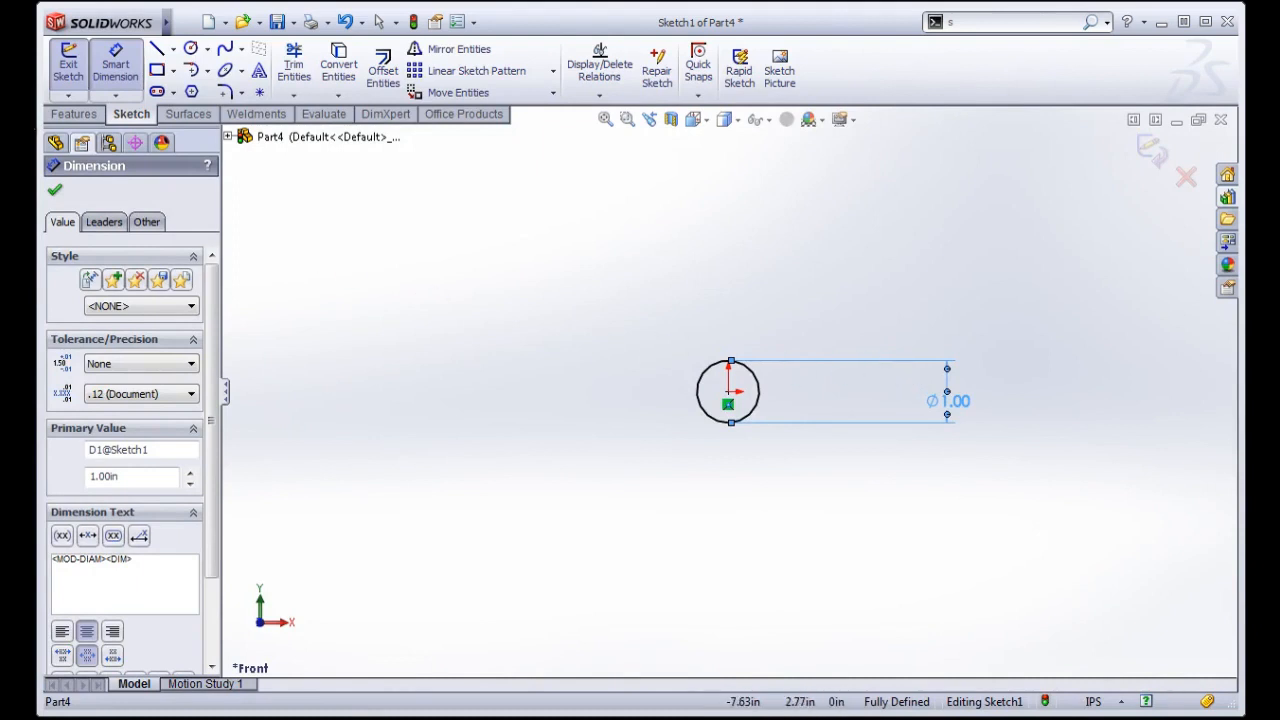
Step: Extrude the circle as a blind boss to a depth of 0.5 in
left_click(70, 114)
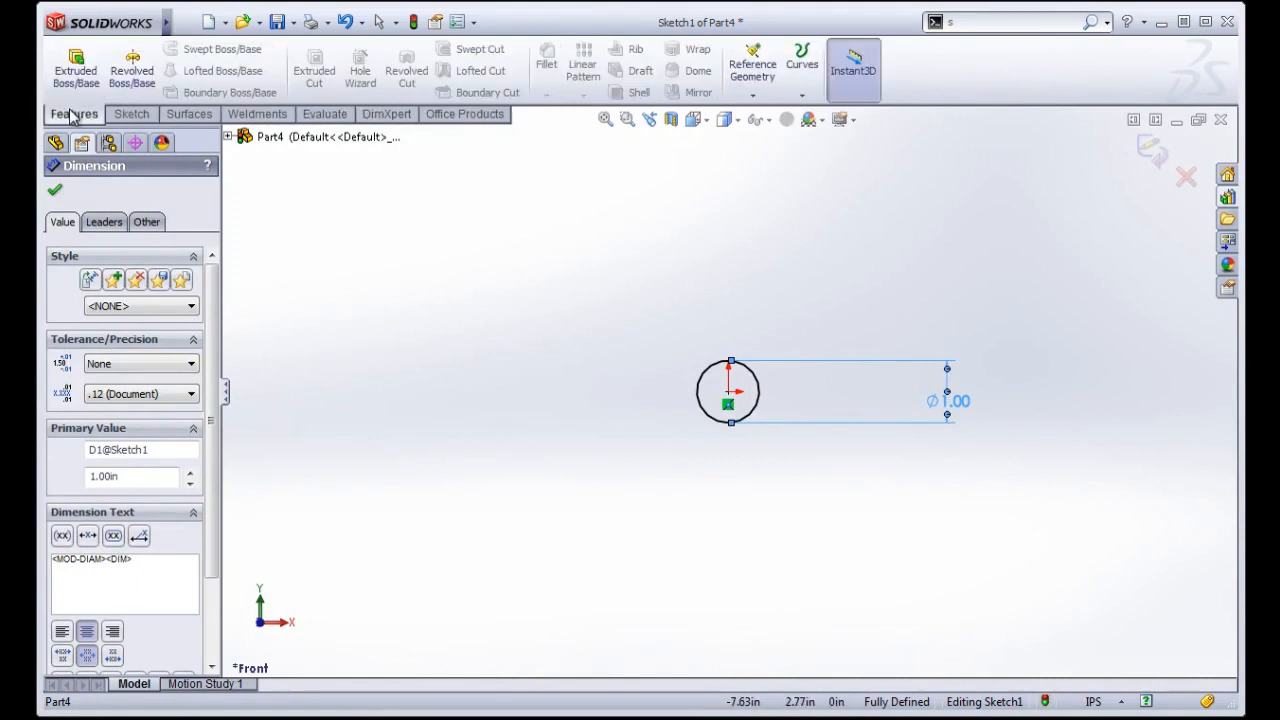
left_click(95, 62)
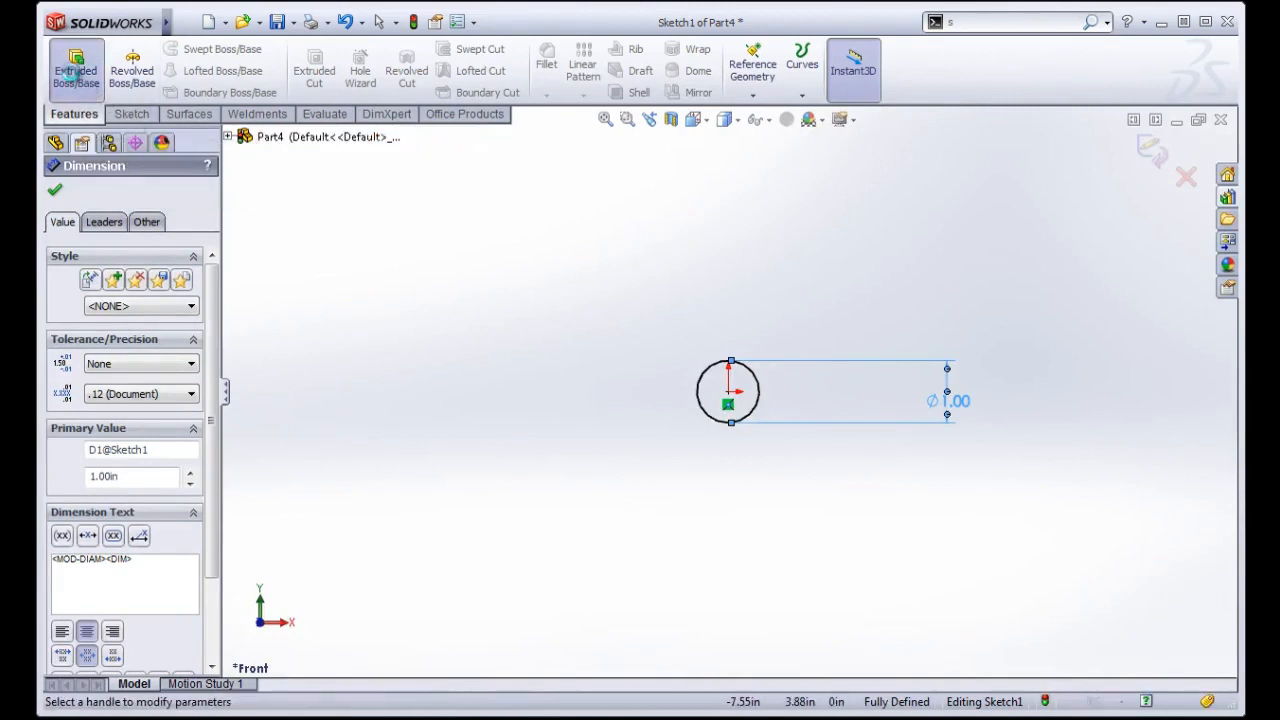
left_click(107, 366)
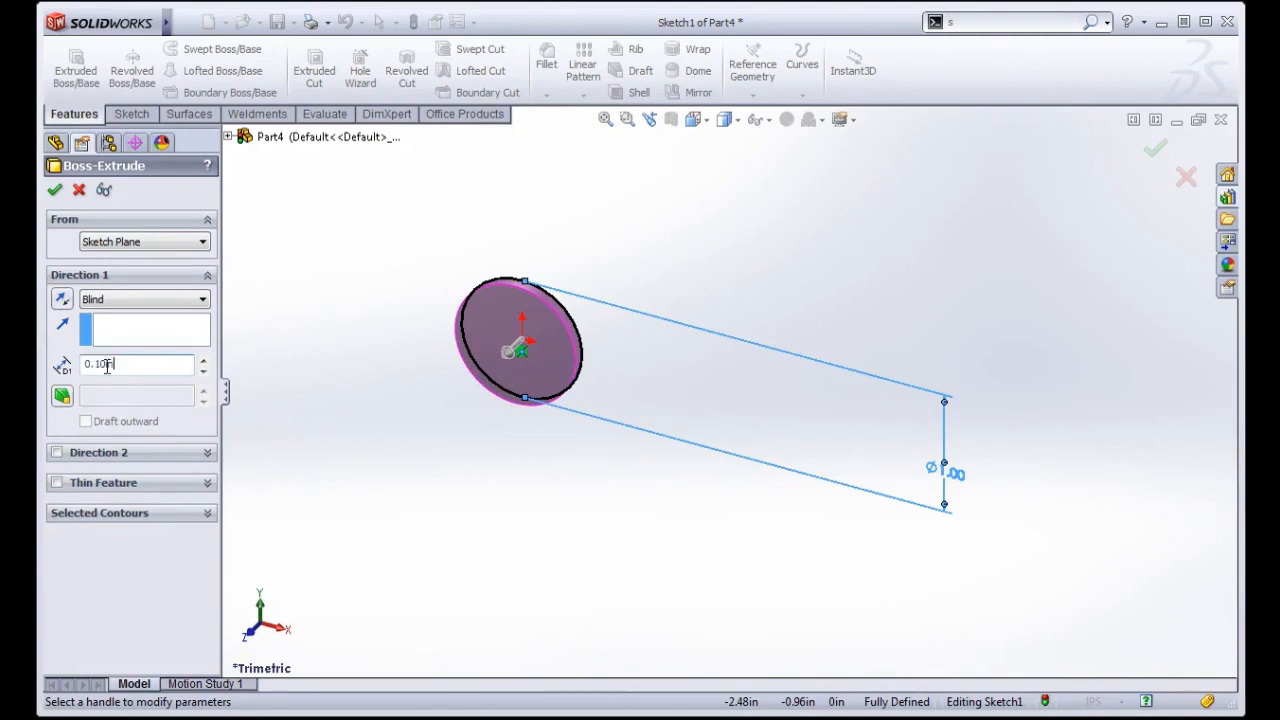
double_click(107, 366)
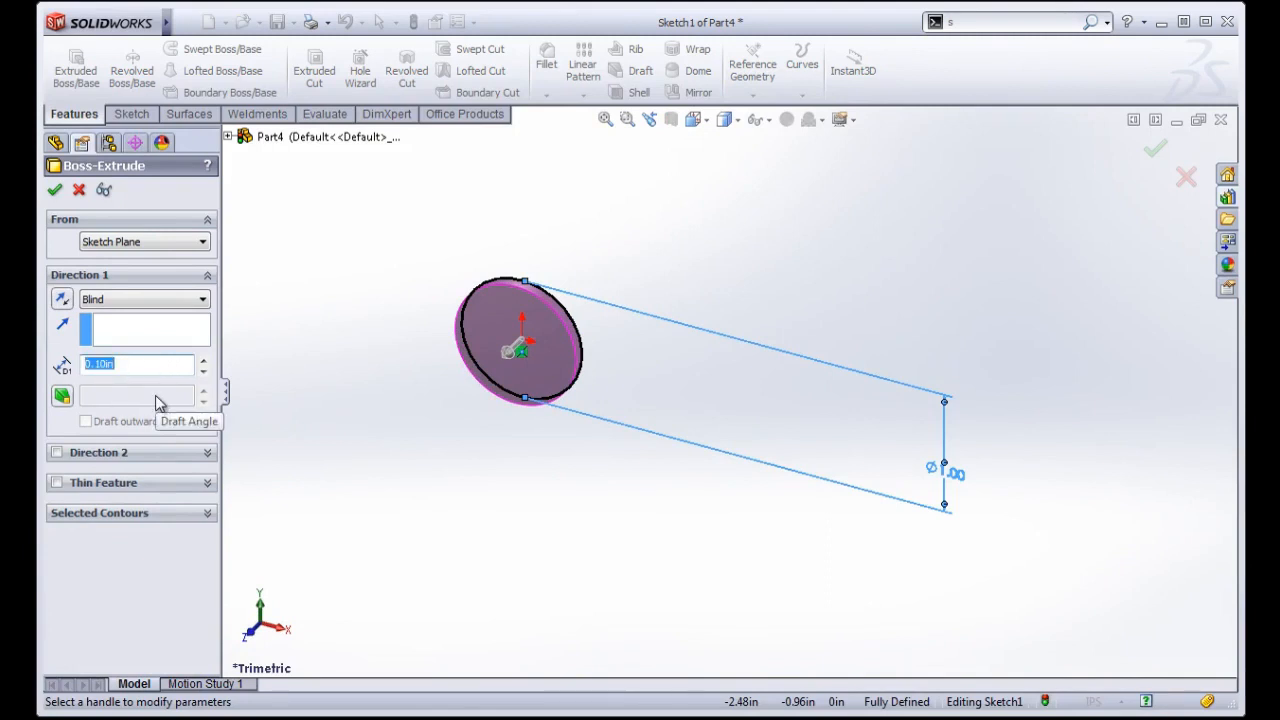
type(".5")
key("Return")
left_click(55, 190)
Step: Start a sketch on the cylinder's front circular face, with the view oriented normal to that face
middle_click_drag(543, 527, 620, 363)
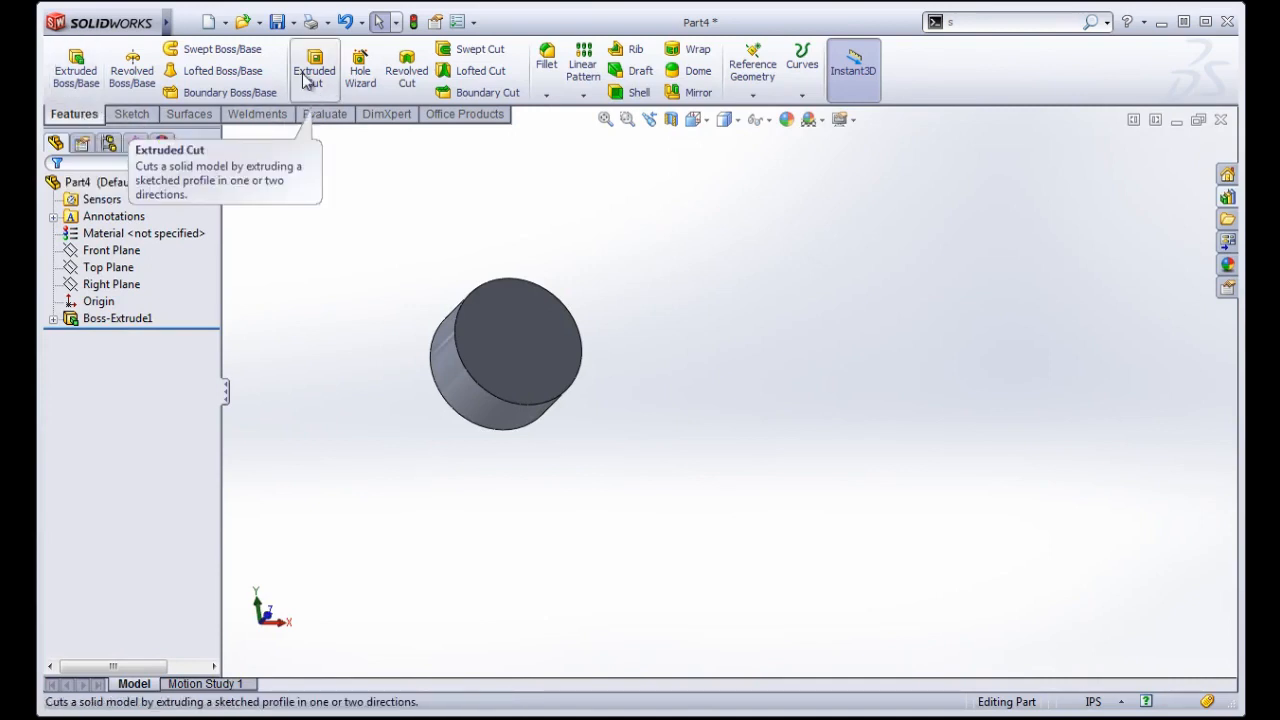
left_click(500, 363)
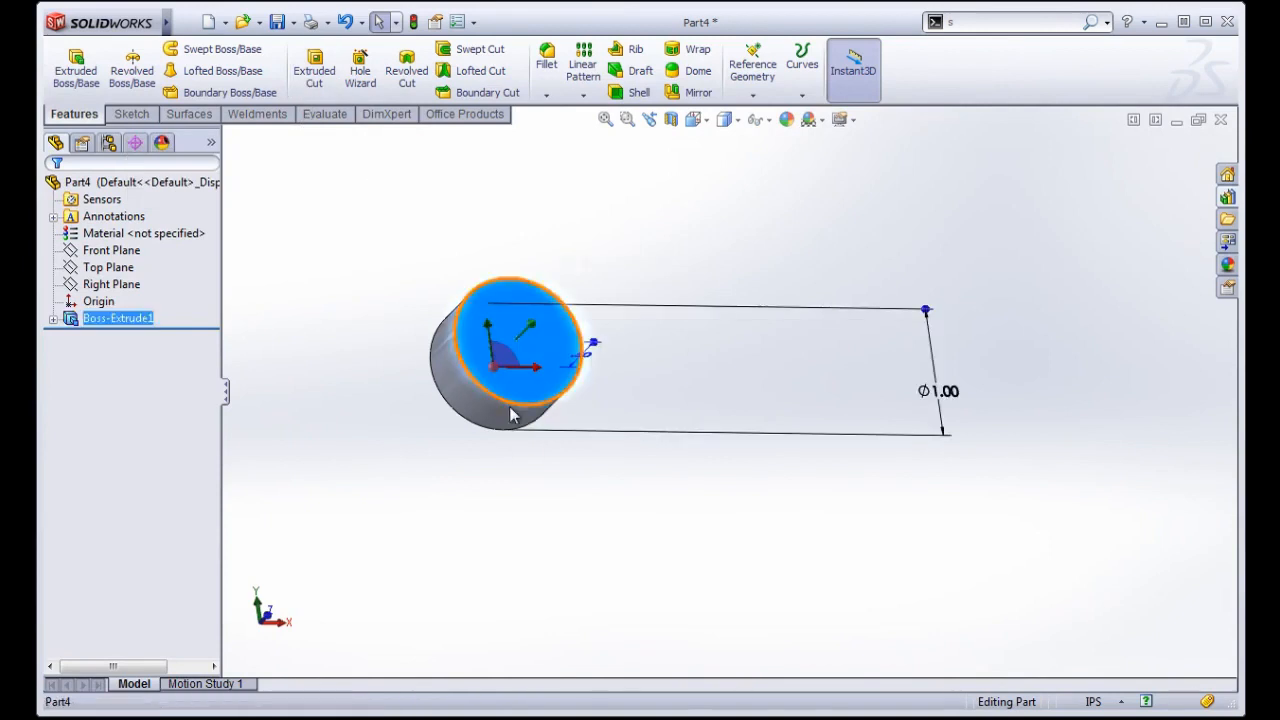
key("space")
double_click(540, 486)
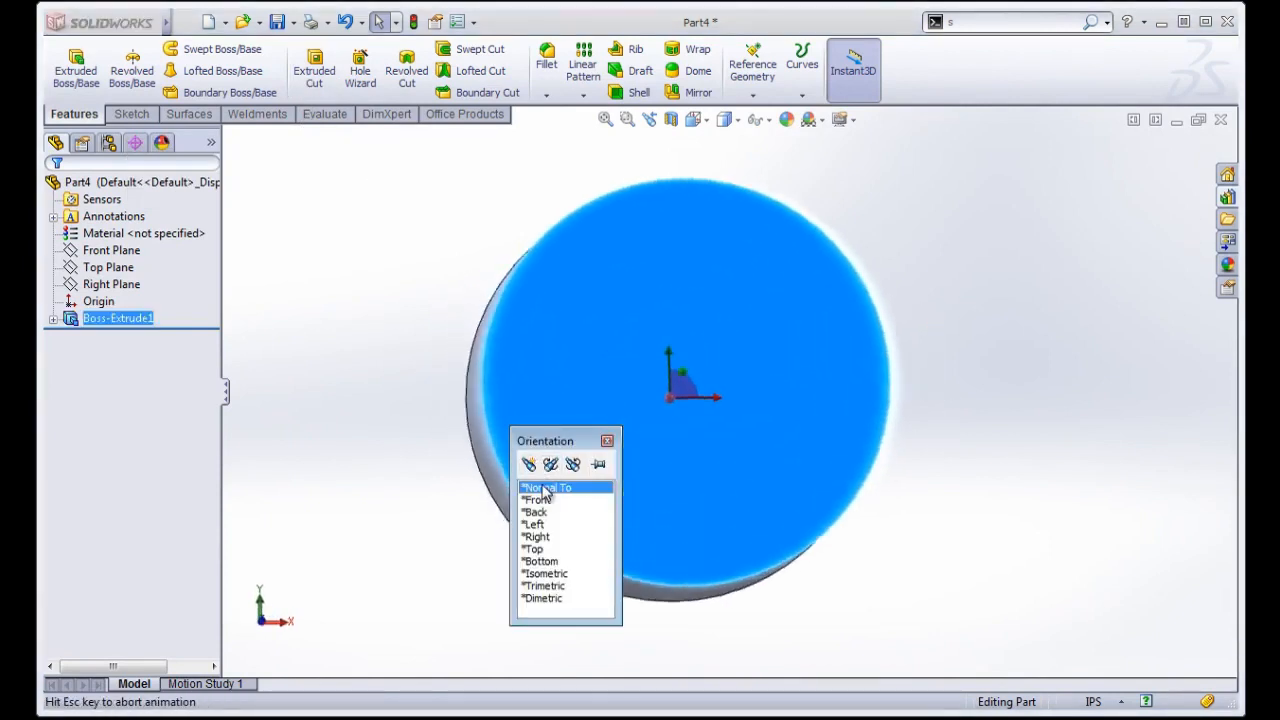
left_click(131, 114)
left_click(372, 258)
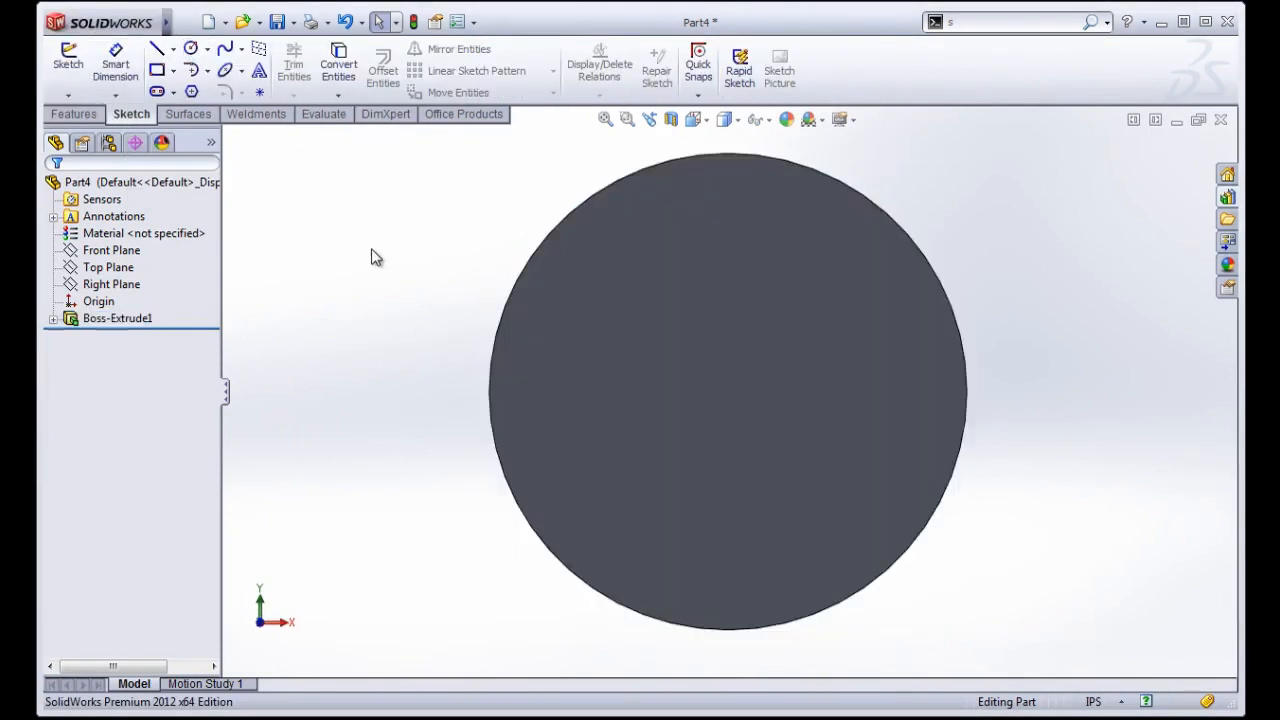
left_click(690, 290)
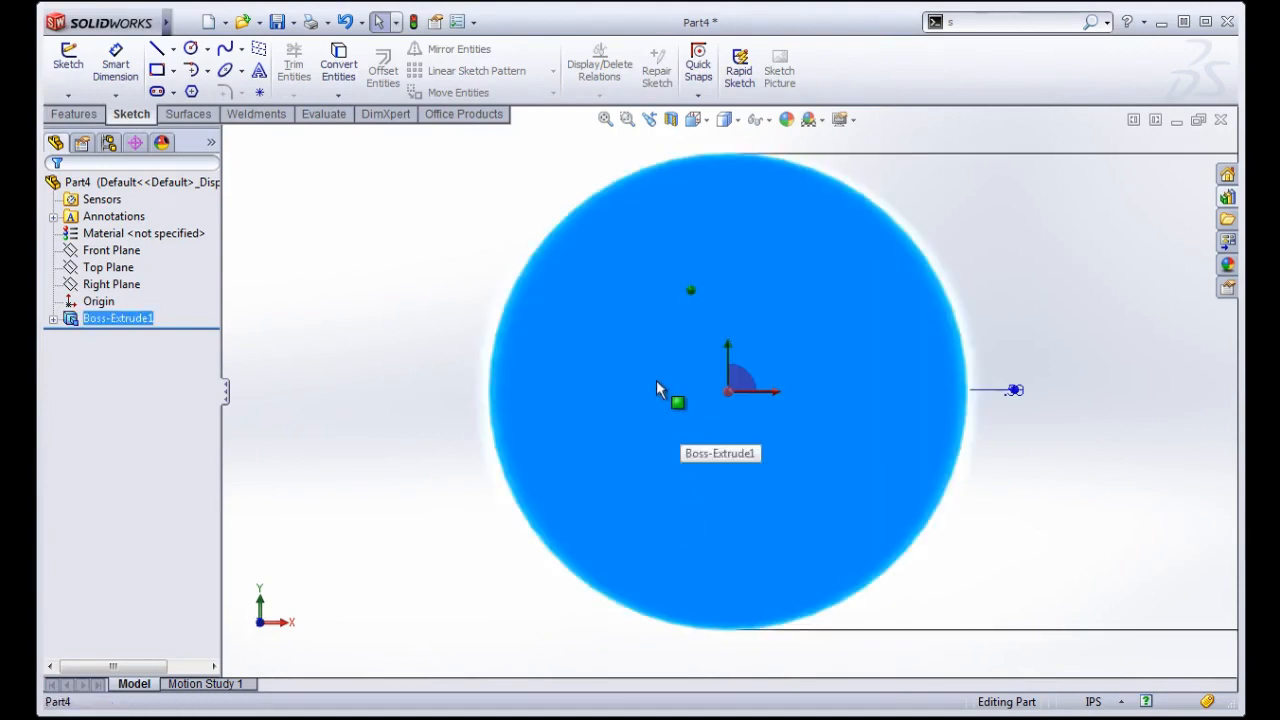
scroll(686, 384, "up", 2)
middle_click_drag(682, 388, 680, 341)
key("space")
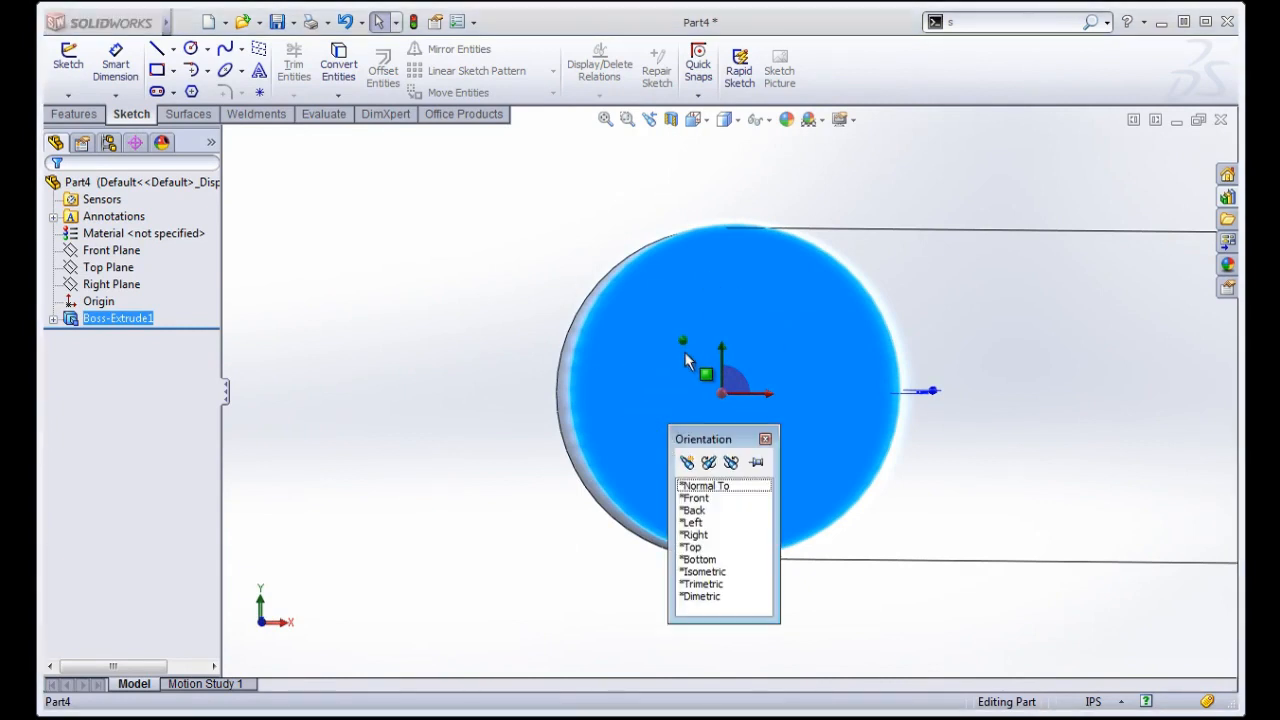
left_click(730, 487)
left_click(806, 342)
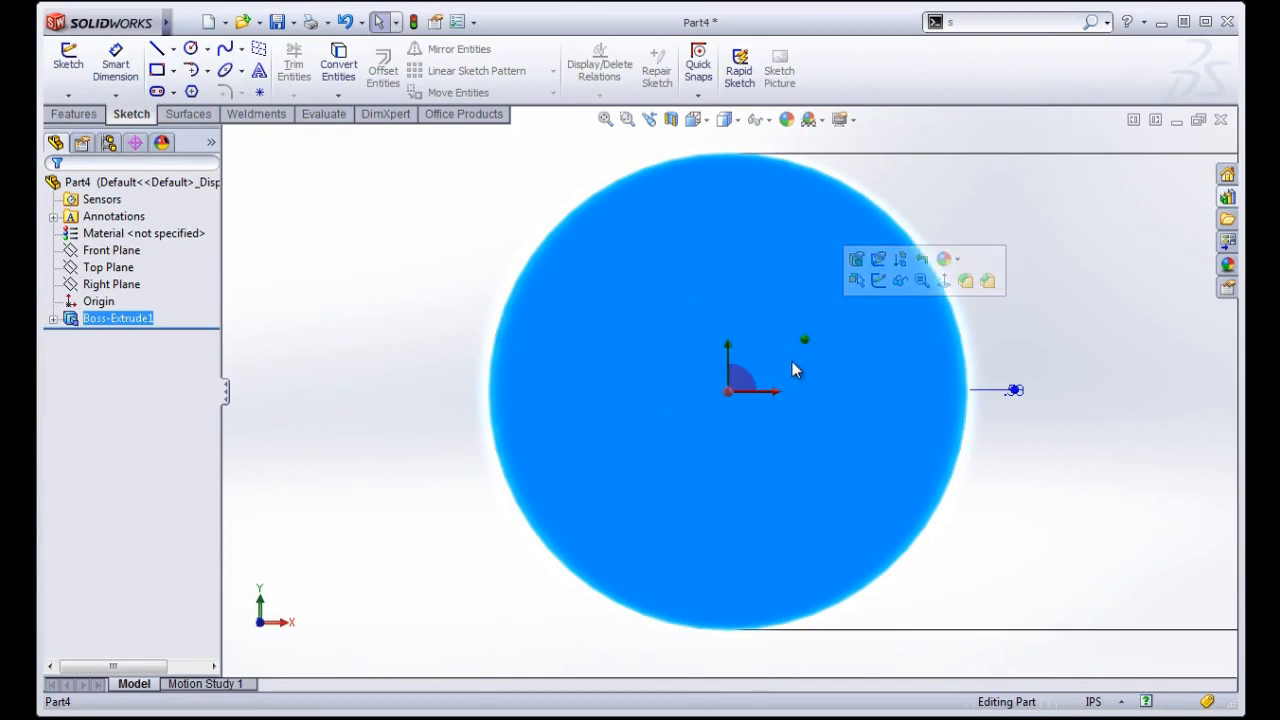
left_click(879, 281)
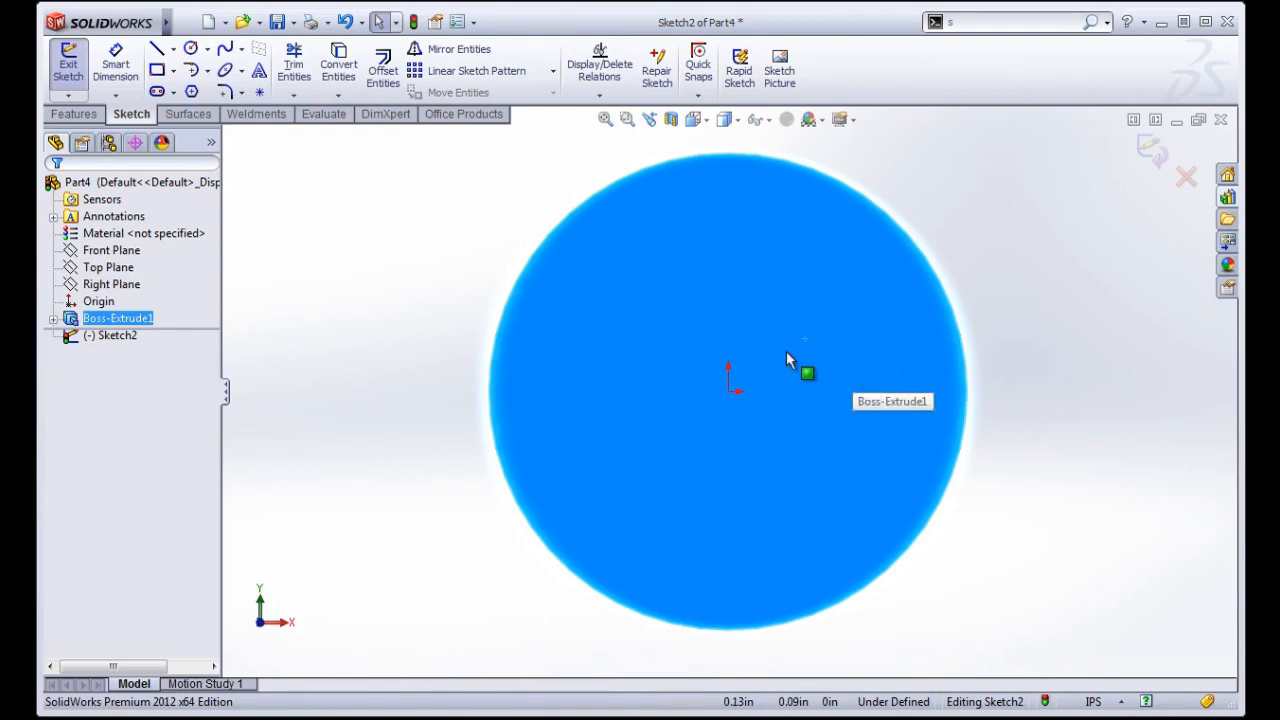
Step: Sketch a circle on the face, centred on the origin, with a radius of about 0.29 in
right_click(759, 362)
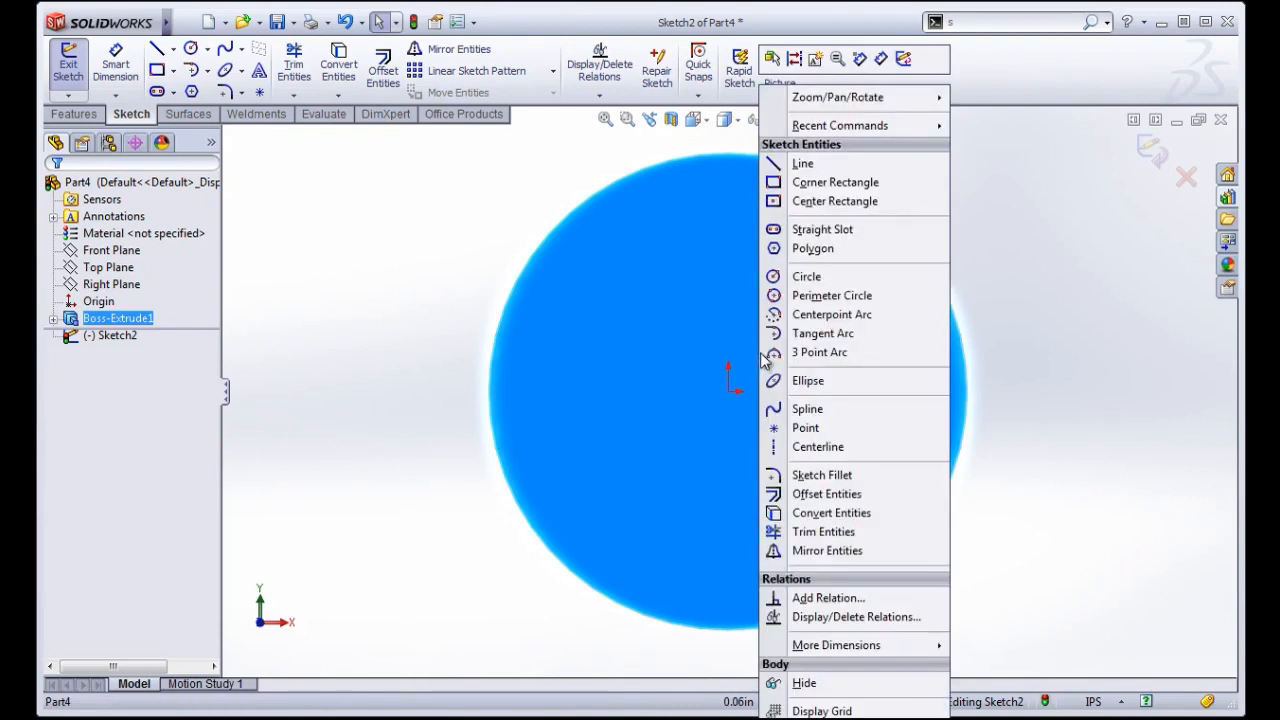
left_click(798, 283)
left_click(730, 391)
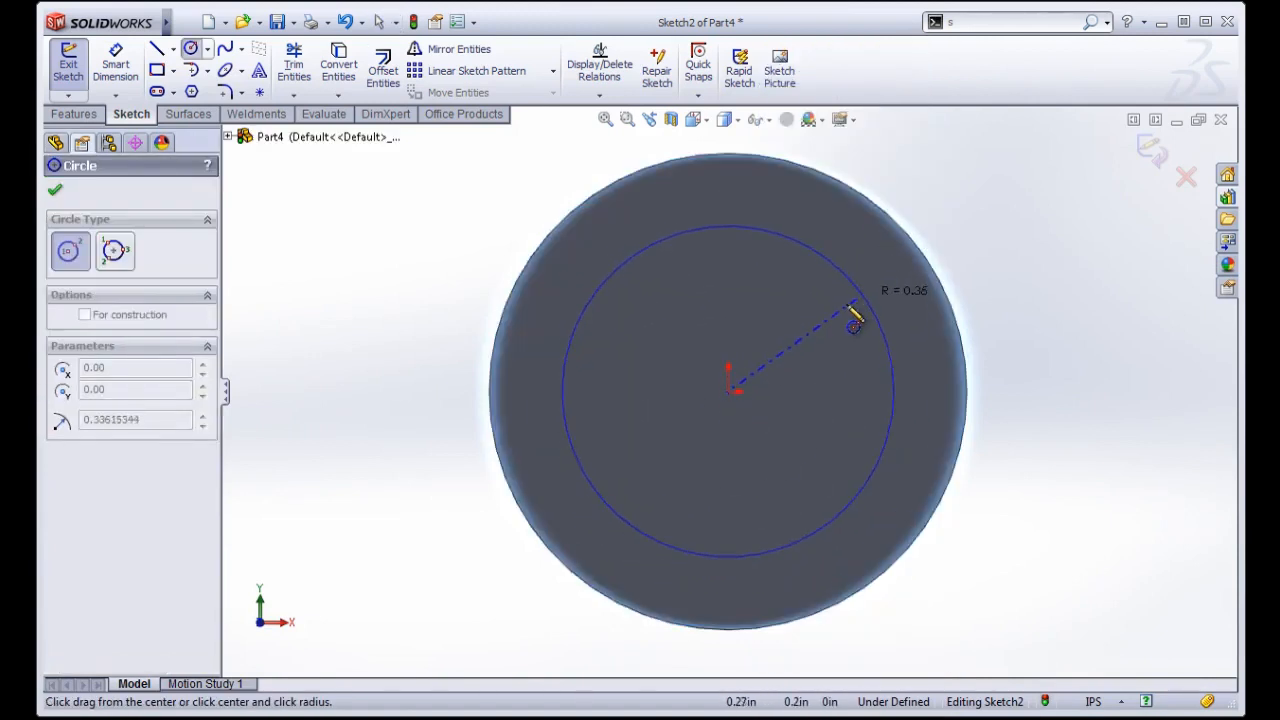
left_click(837, 309)
Step: Dimension the inner circle's diameter and set it to 0.75 in
key("s")
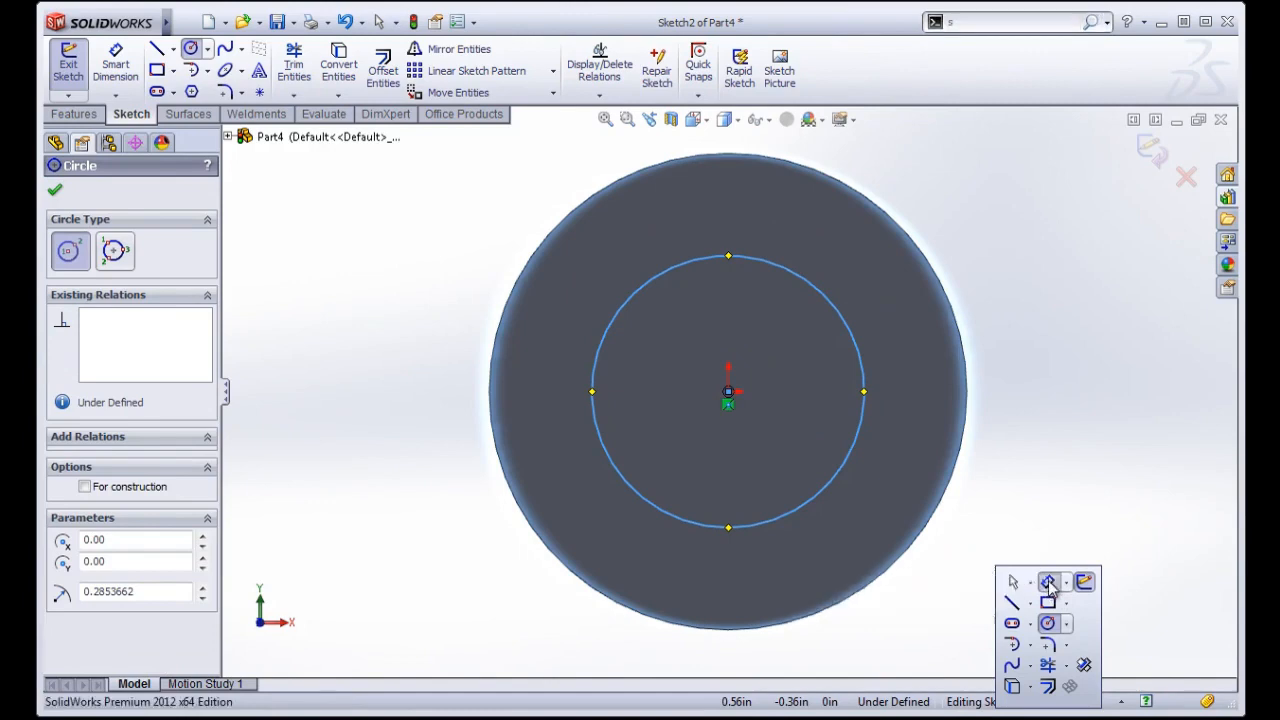
left_click(1047, 588)
left_click(892, 434)
left_click(1090, 458)
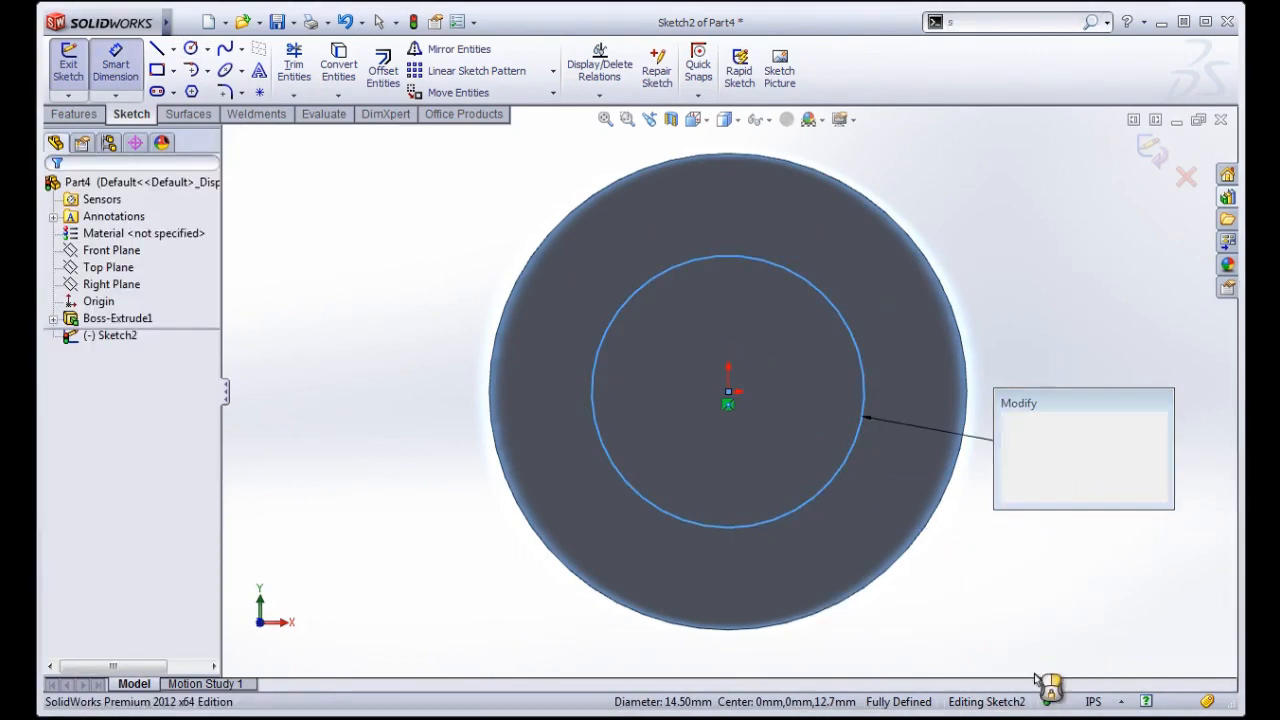
type(".75")
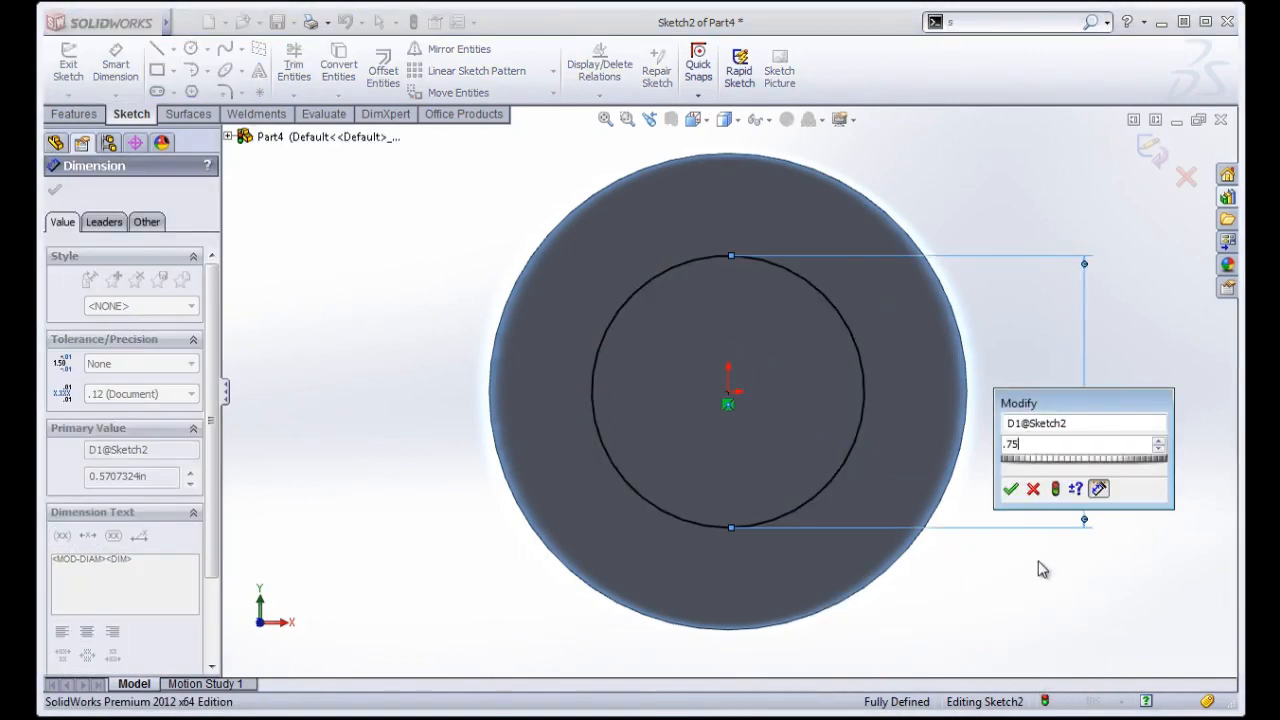
key("Return")
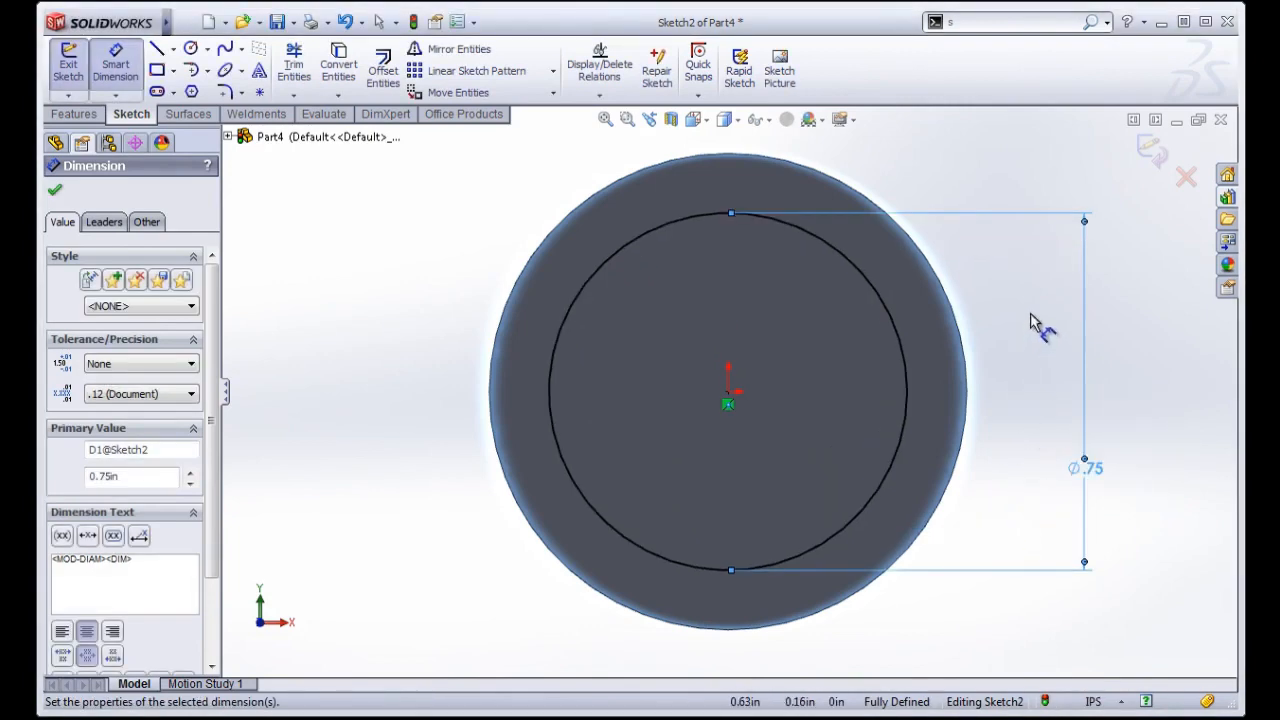
Step: Extrude the 0.75 in circle outward from the face as a blind boss 0.50 in deep, merged with the cylinder
left_click(78, 114)
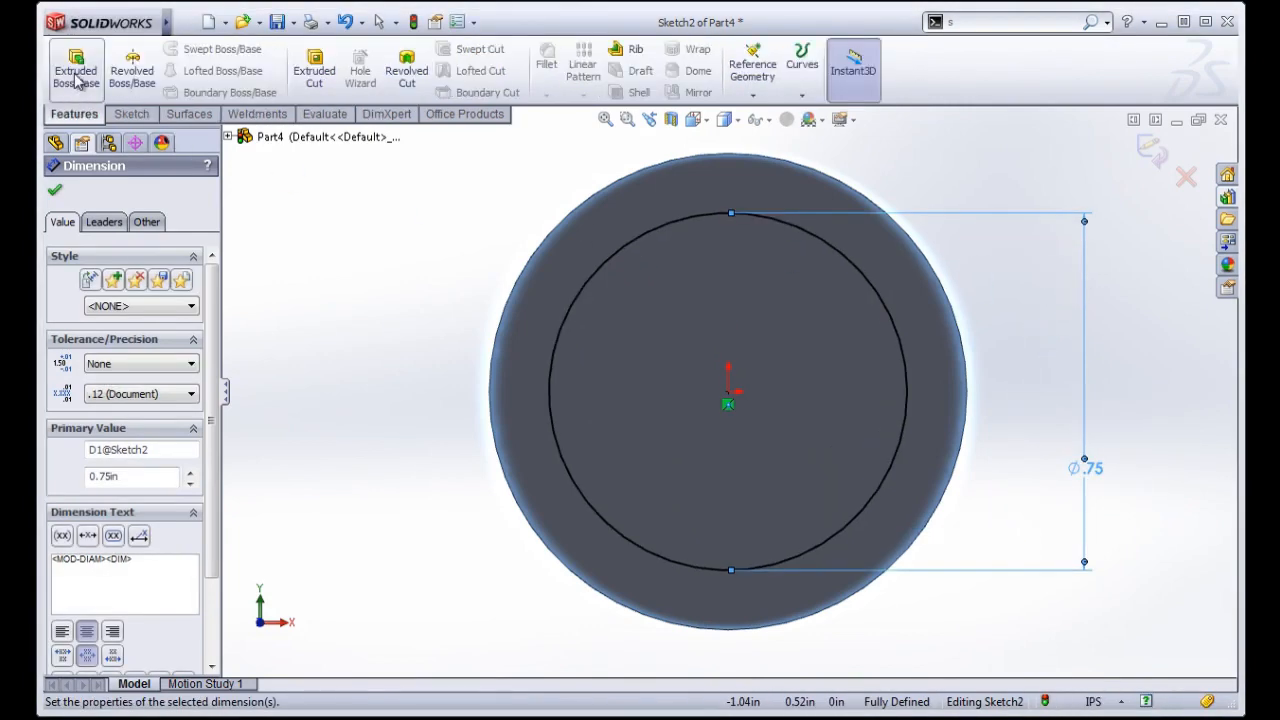
left_click(76, 70)
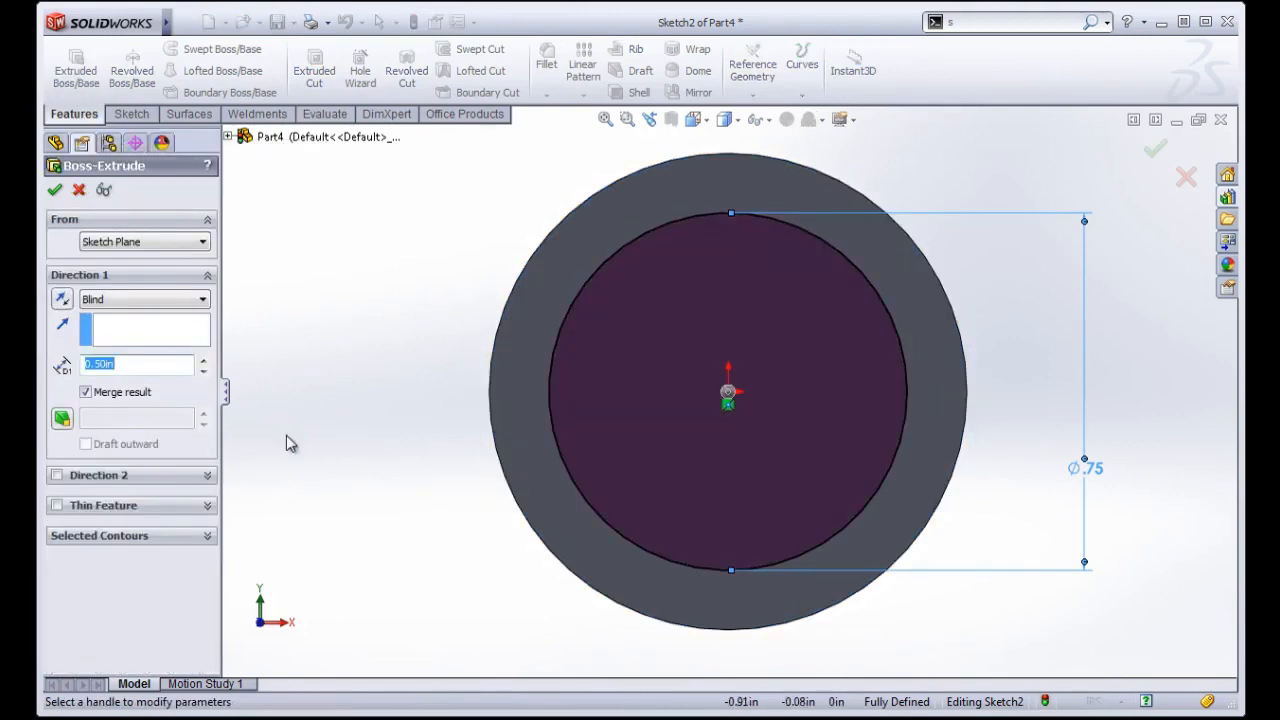
middle_click_drag(384, 370, 477, 372)
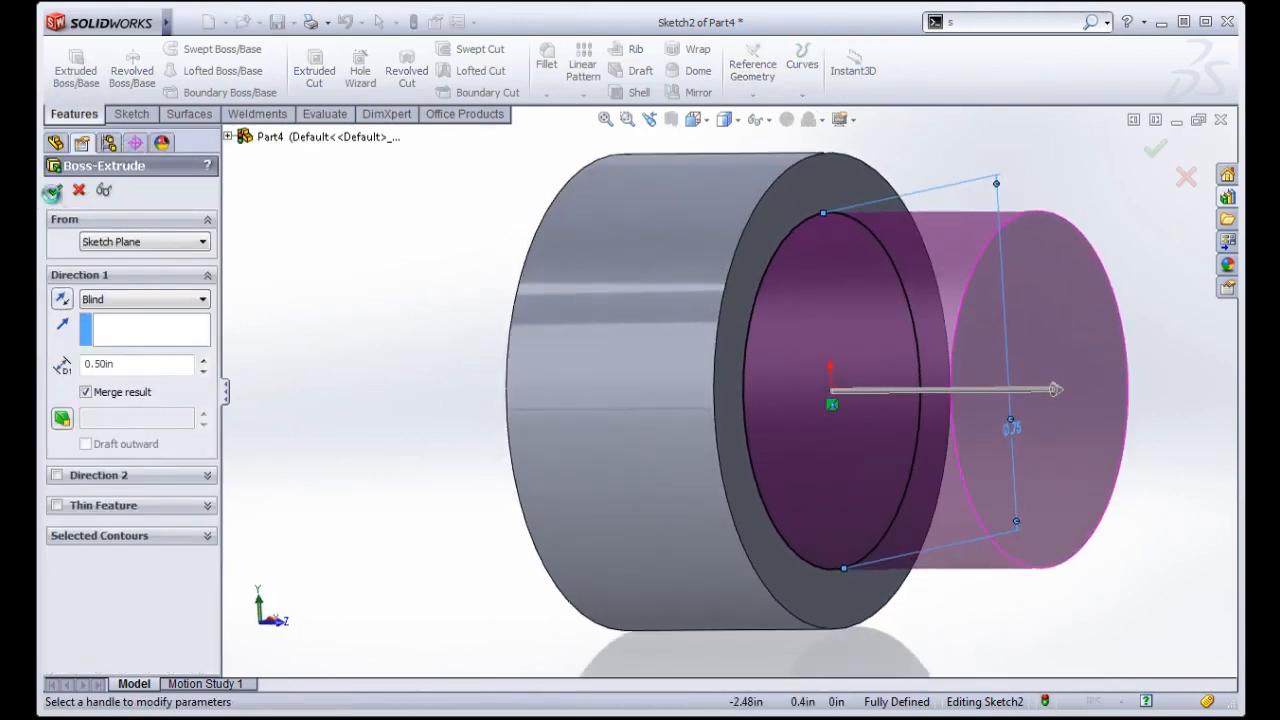
left_click(54, 190)
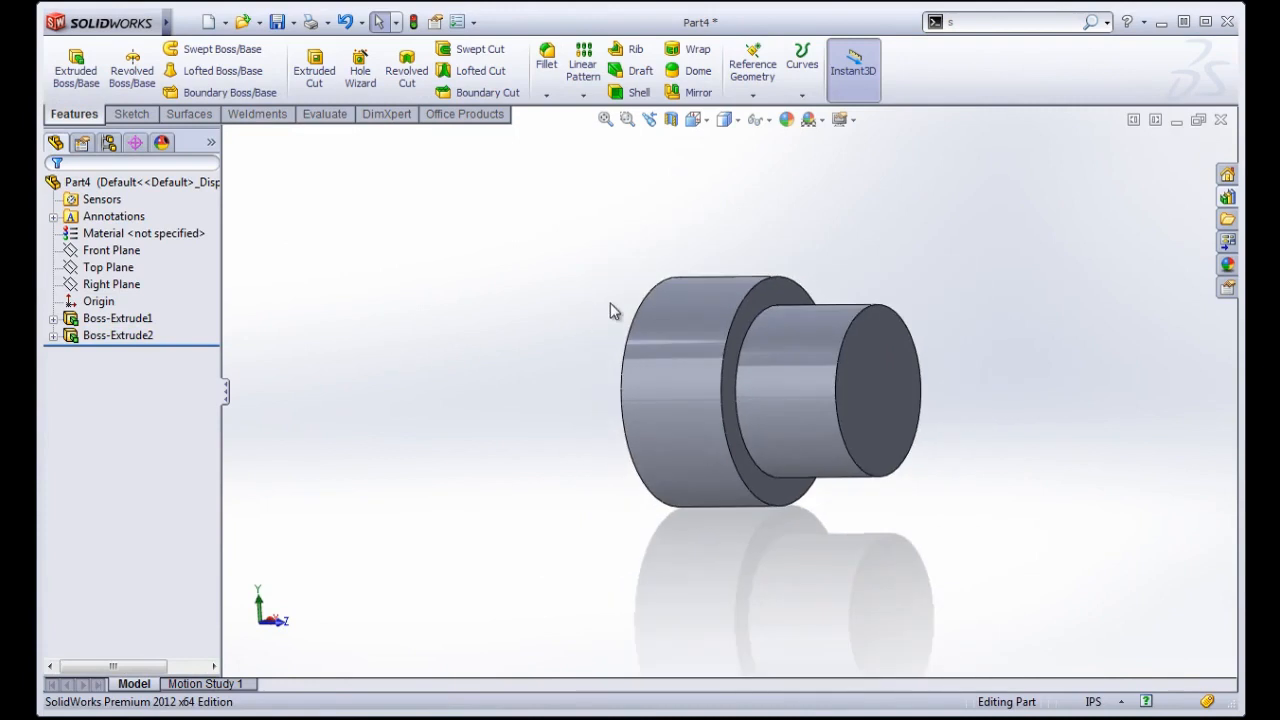
Step: Sketch a circle of about 0.19 in radius, centred on the origin, on the end face of the 0.75 in boss
middle_click_drag(608, 309, 577, 340)
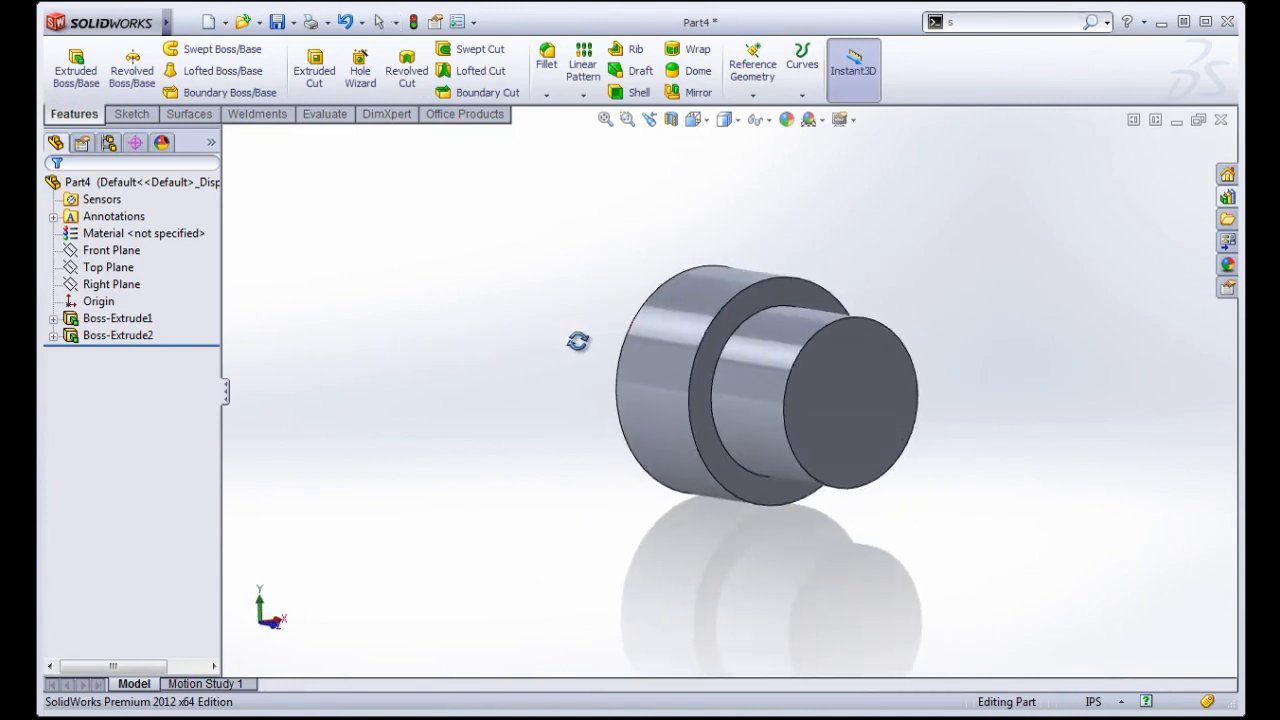
left_click(867, 400)
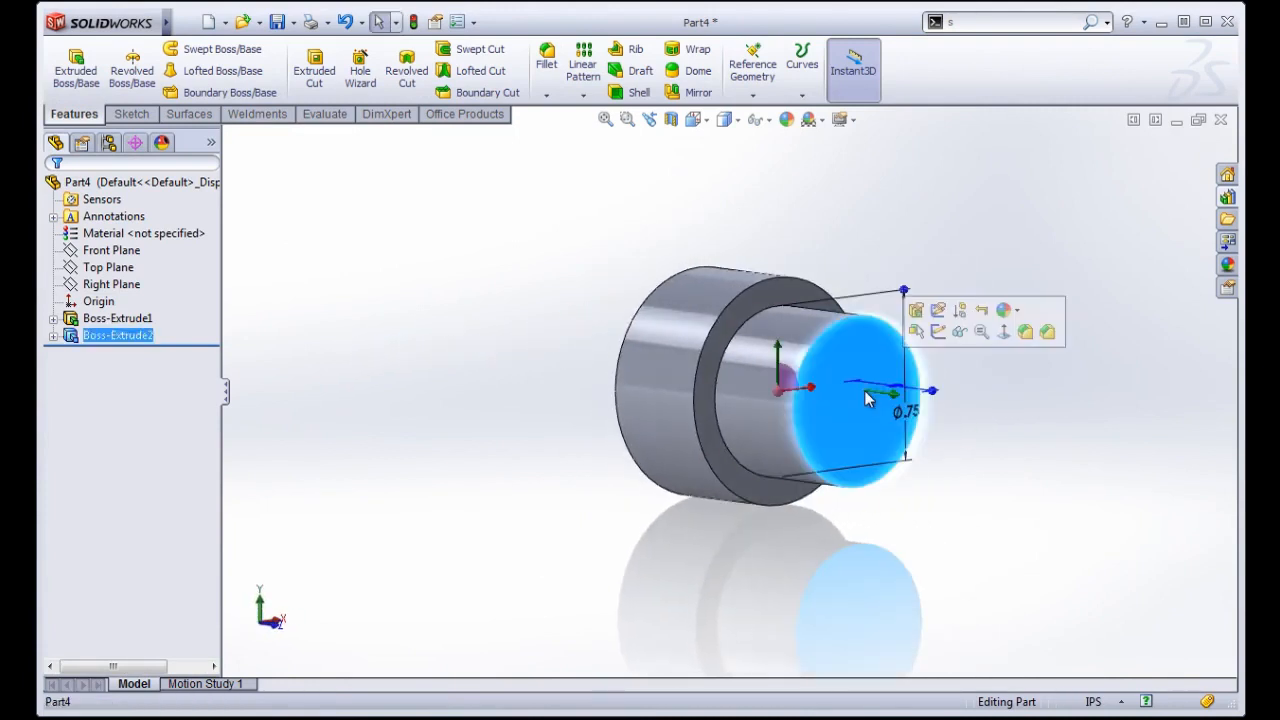
left_click(938, 331)
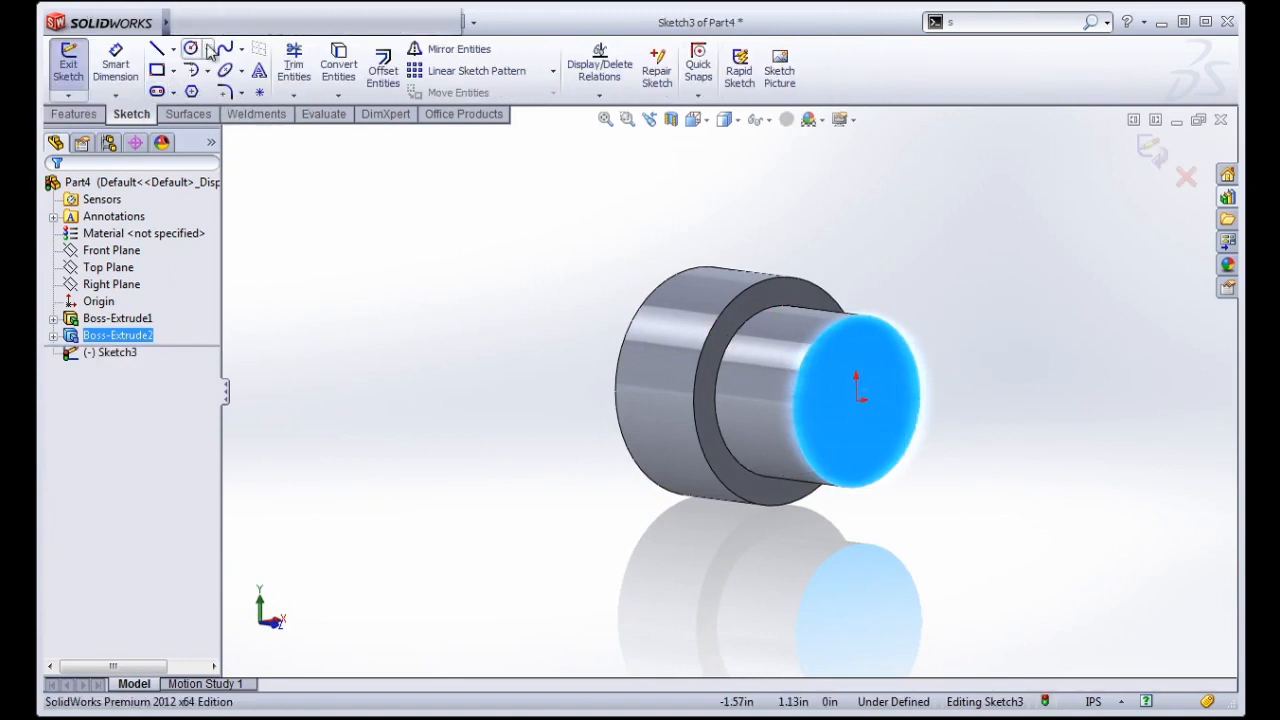
left_click(190, 48)
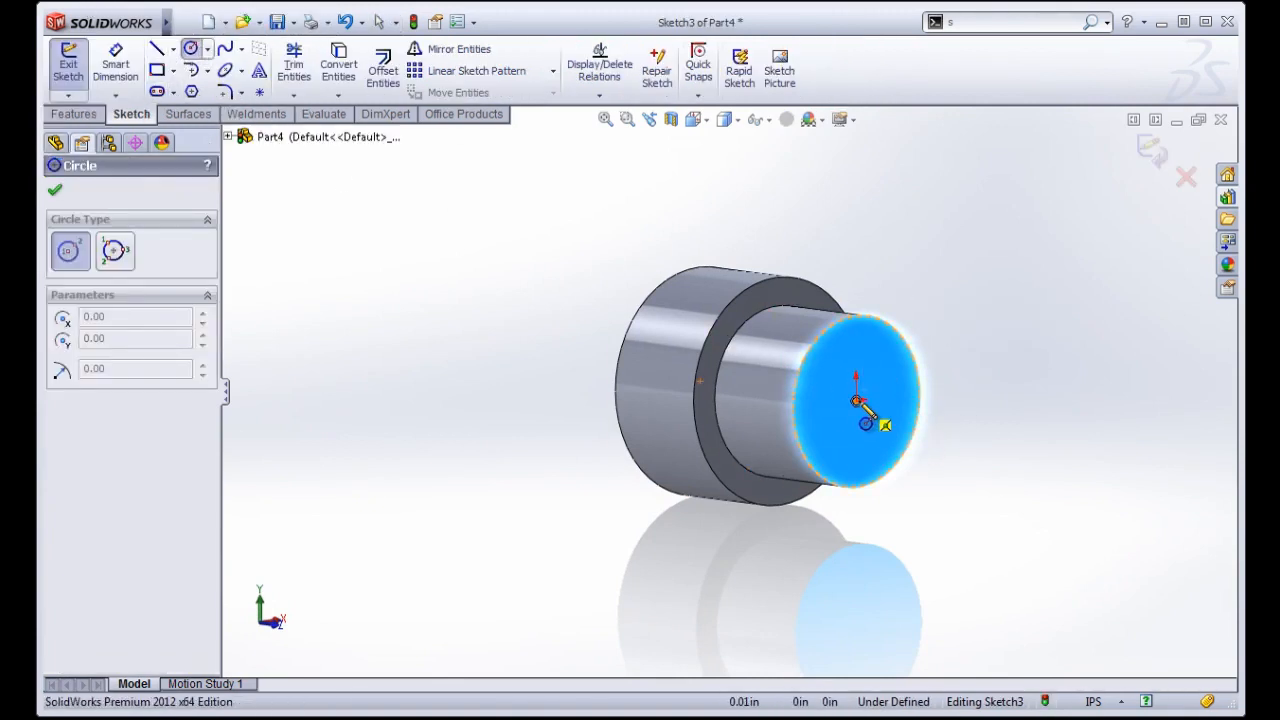
left_click(855, 401)
left_click(886, 380)
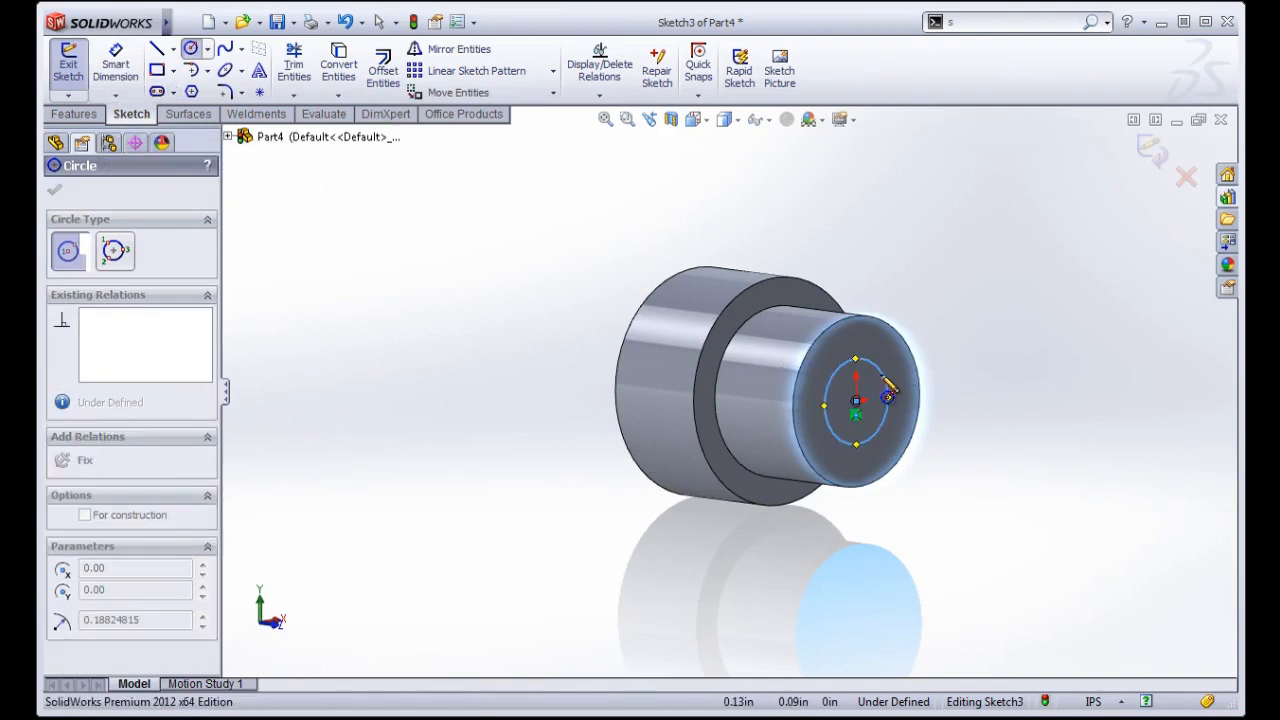
Step: Dimension the diameter of the circle on the boss's end face and set it to 0.5 in
key("s")
left_click(932, 389)
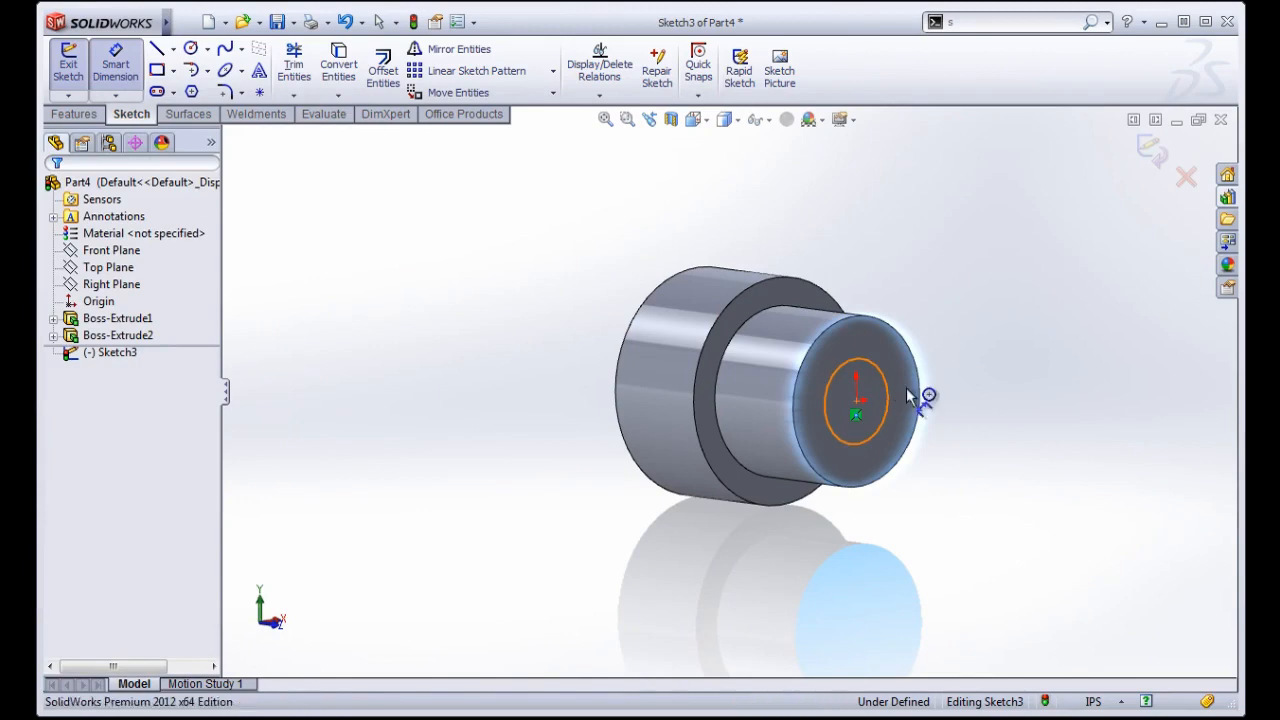
left_click(887, 400)
left_click(993, 430)
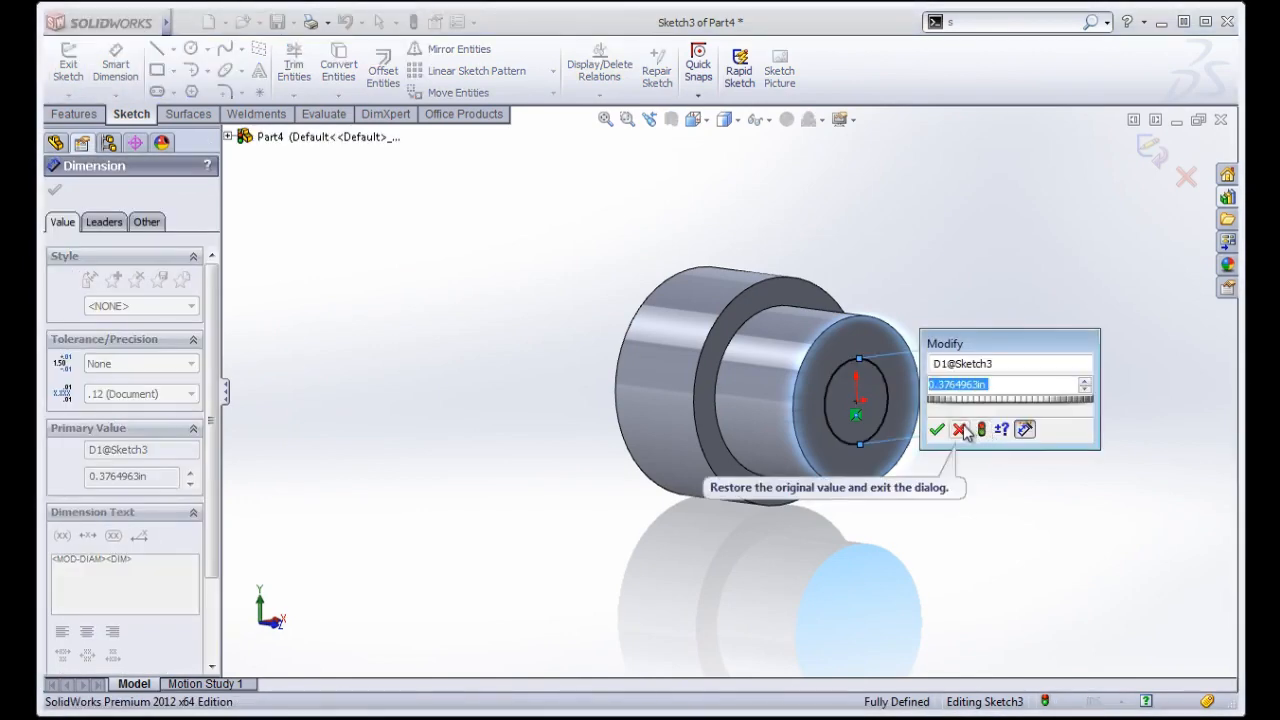
type(".5")
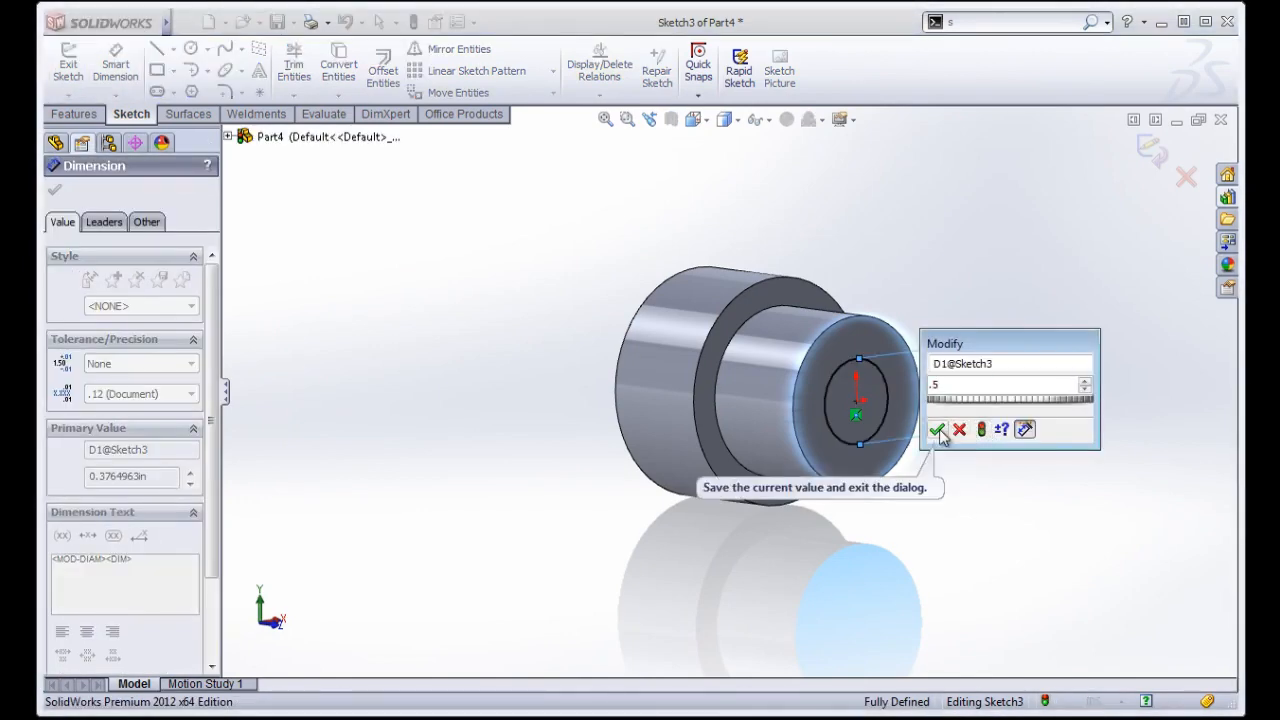
left_click(937, 429)
Step: Cut the 0.50 in circle into the stepped cylinder as a blind extruded cut 1.00 in deep
middle_click_drag(995, 389, 962, 356)
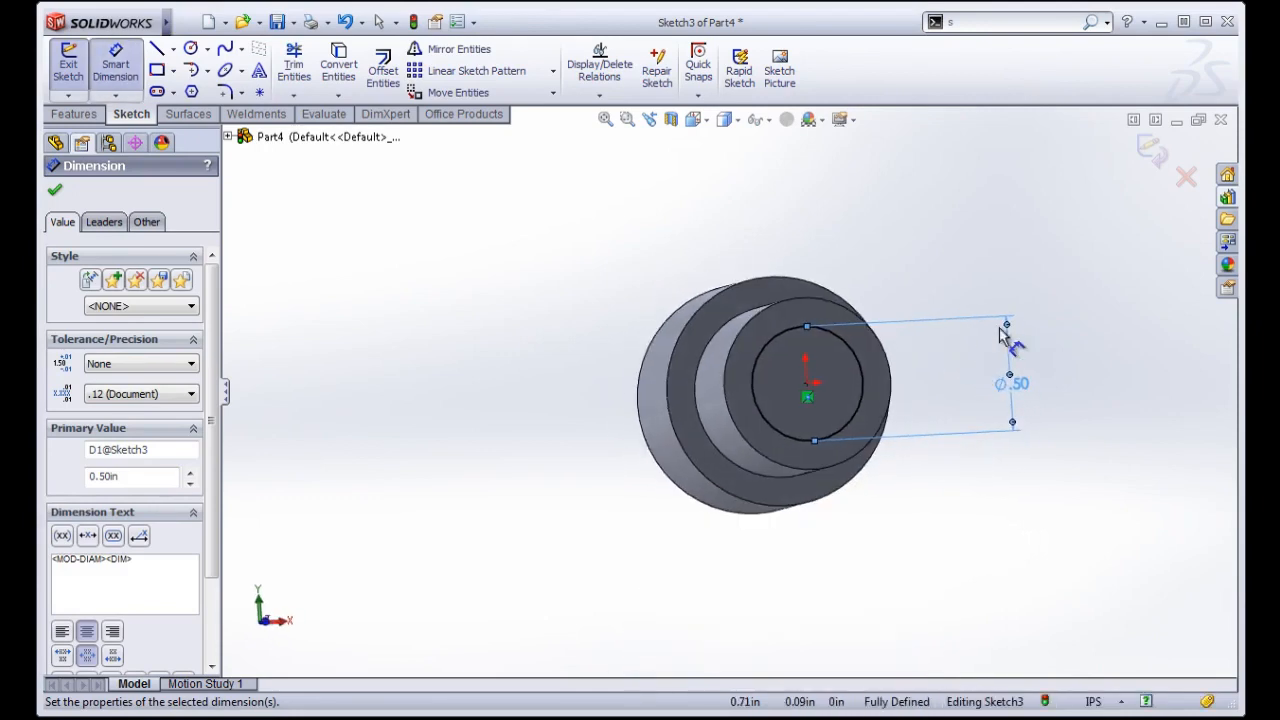
left_click(76, 115)
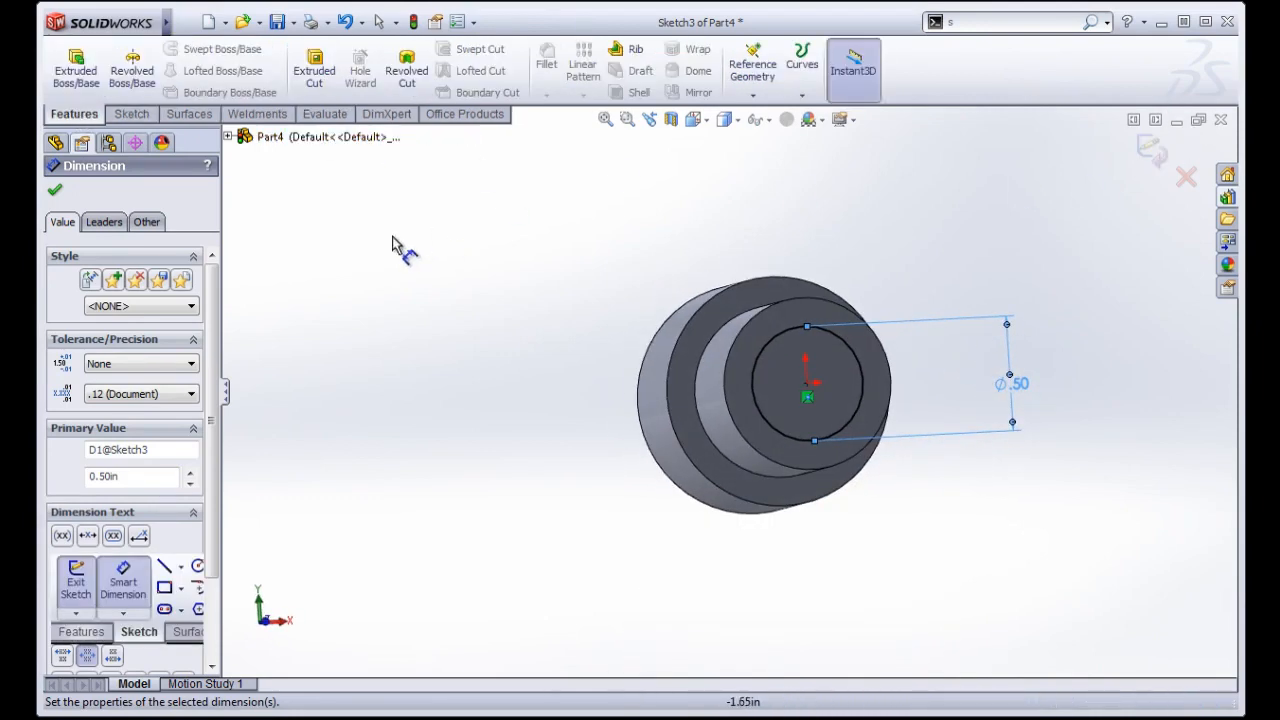
left_click(314, 70)
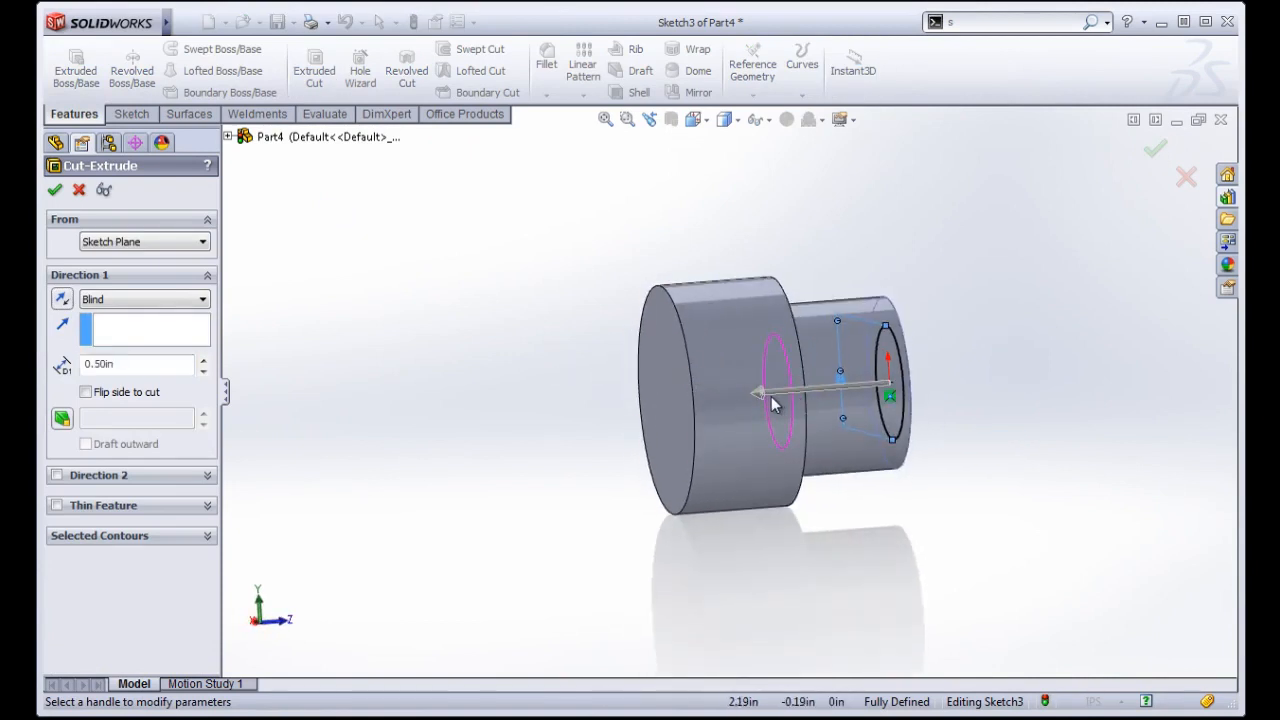
left_click(765, 402)
left_click_drag(691, 406, 668, 393)
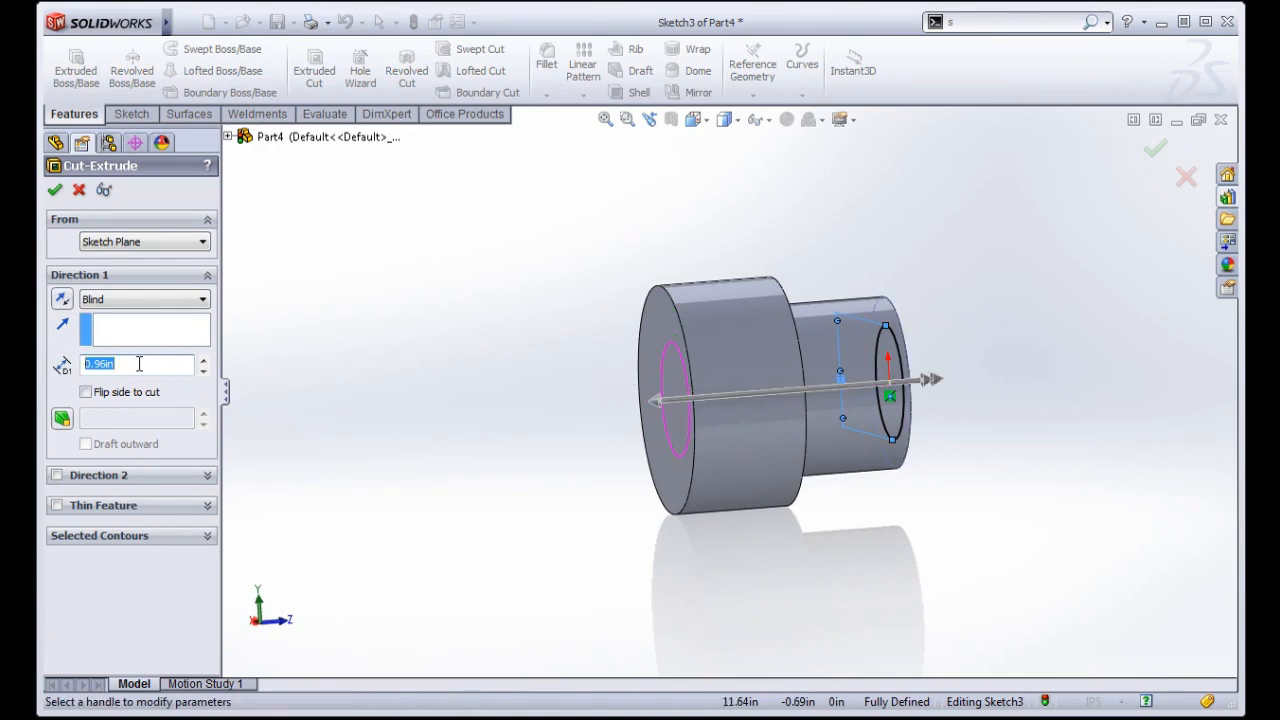
left_click(658, 402)
left_click_drag(713, 404, 668, 393)
middle_click_drag(714, 443, 706, 408)
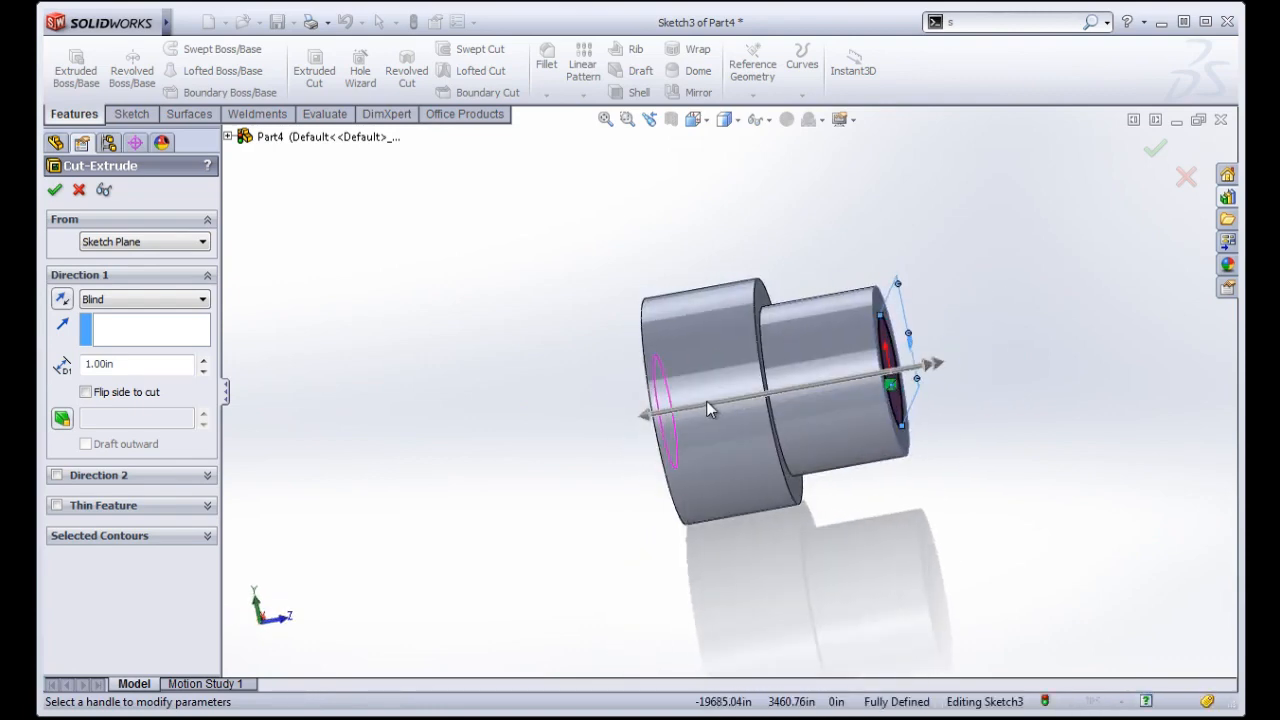
left_click(160, 300)
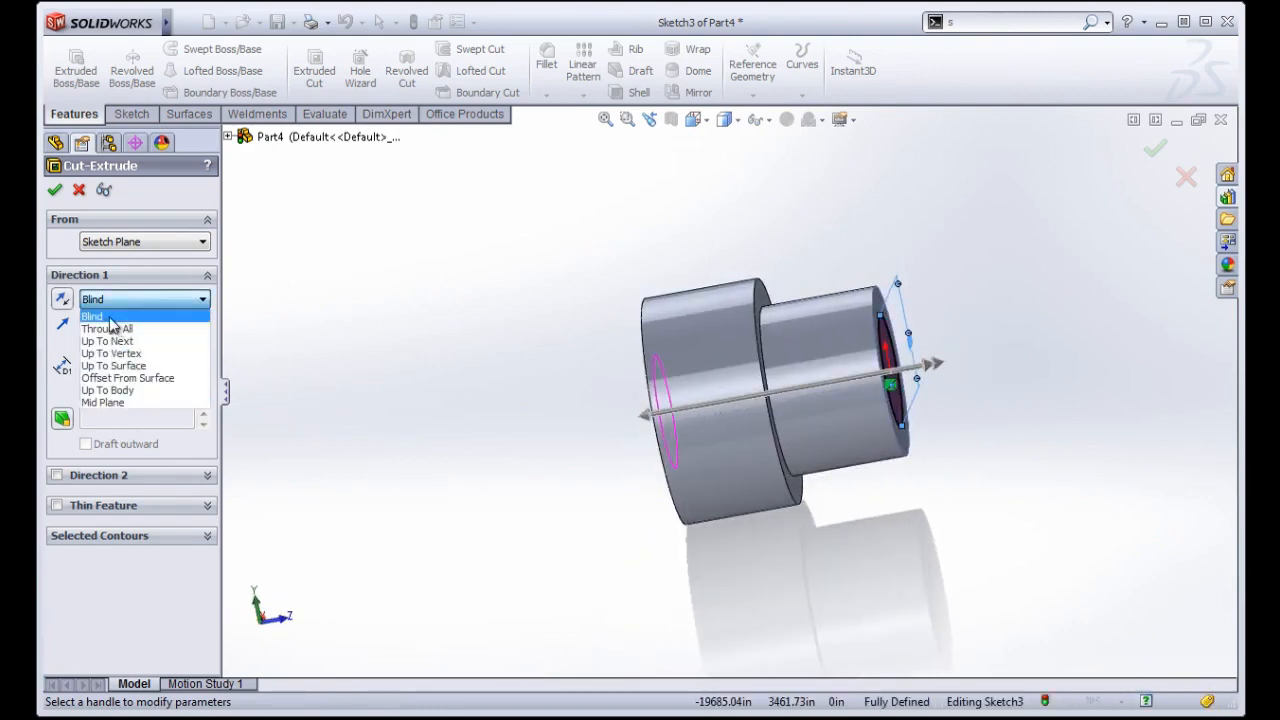
left_click(110, 318)
left_click(55, 191)
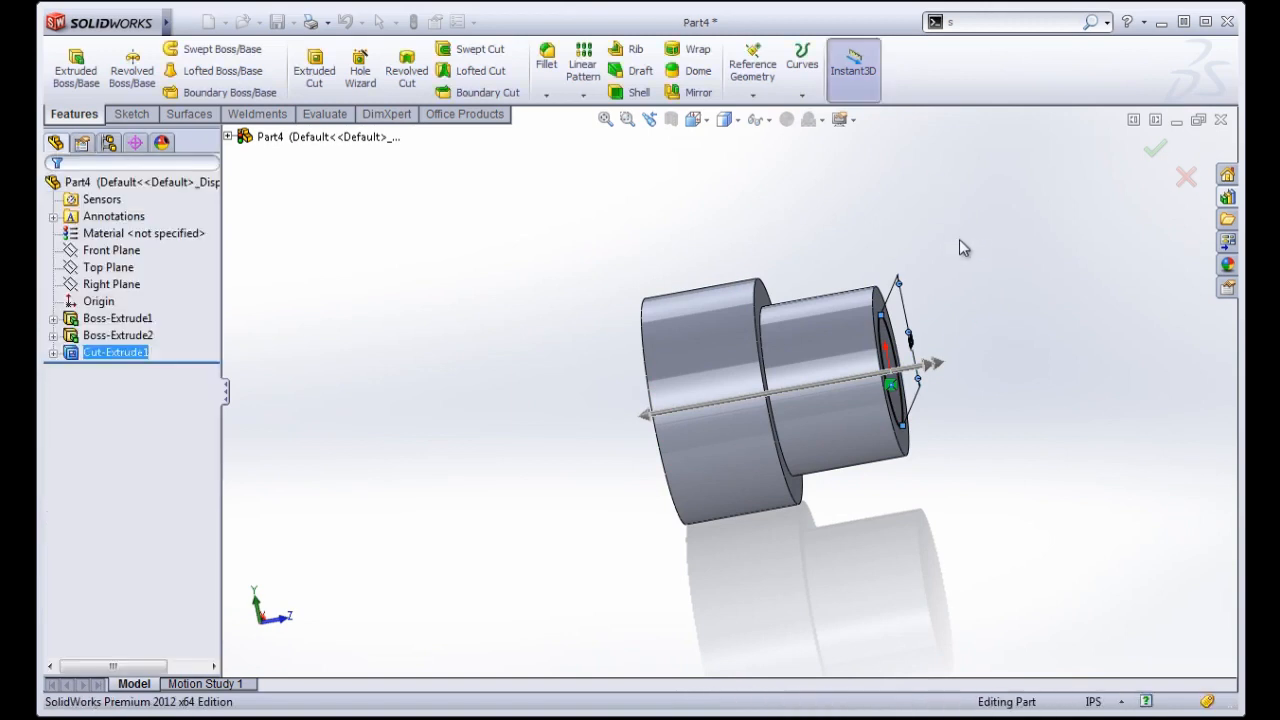
Step: Delete the 0.75 in boss feature with its dependent cut, and delete the boss's leftover sketch
middle_click_drag(1037, 266, 975, 344)
middle_click_drag(909, 420, 845, 473)
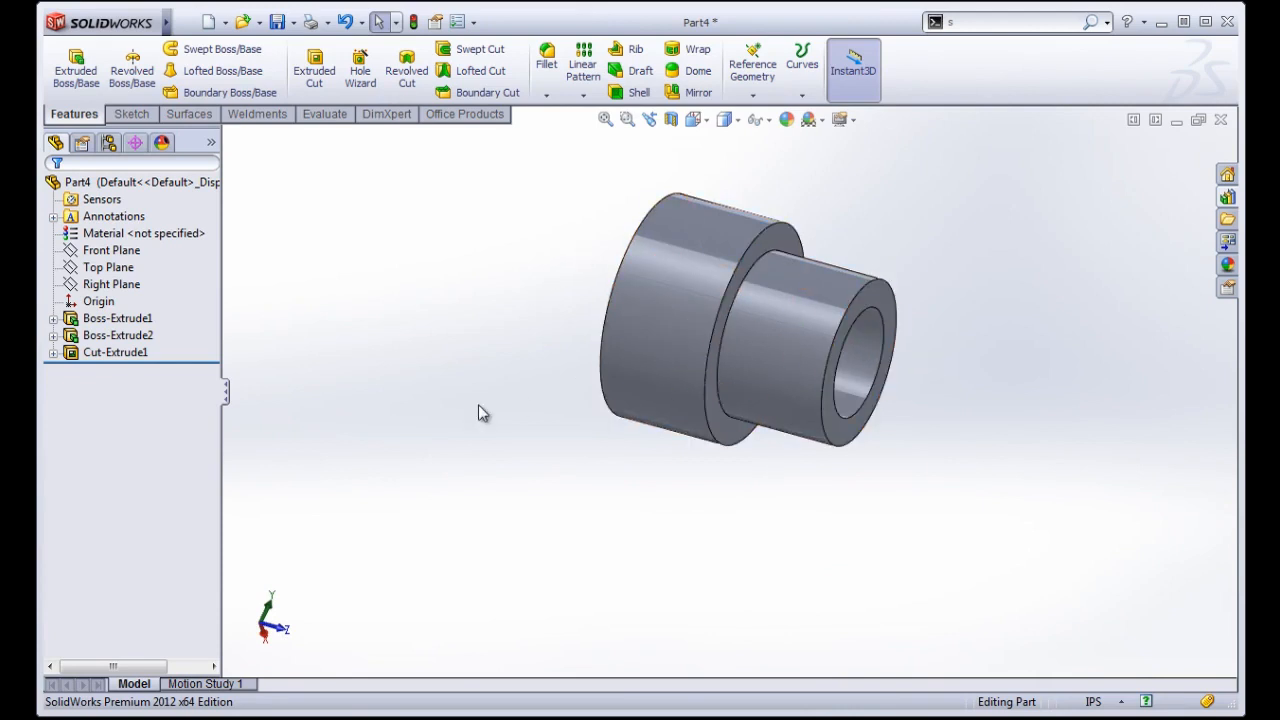
middle_click_drag(772, 305, 810, 365)
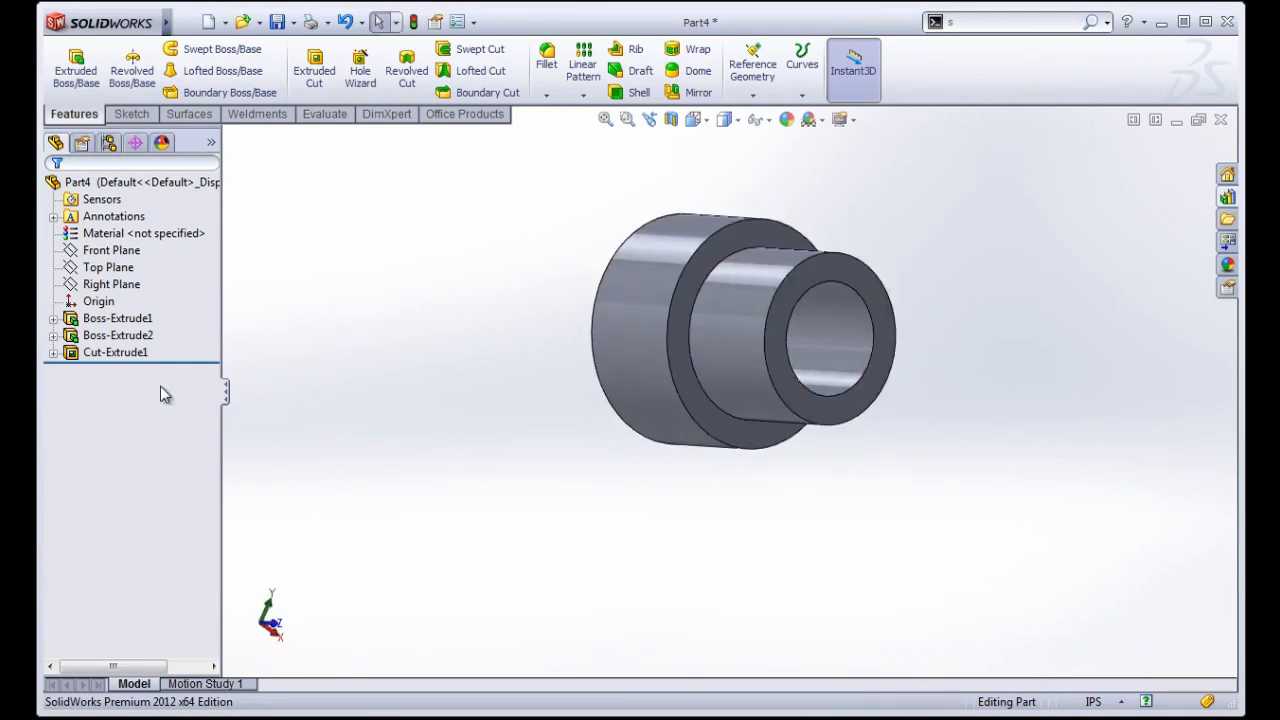
right_click(118, 337)
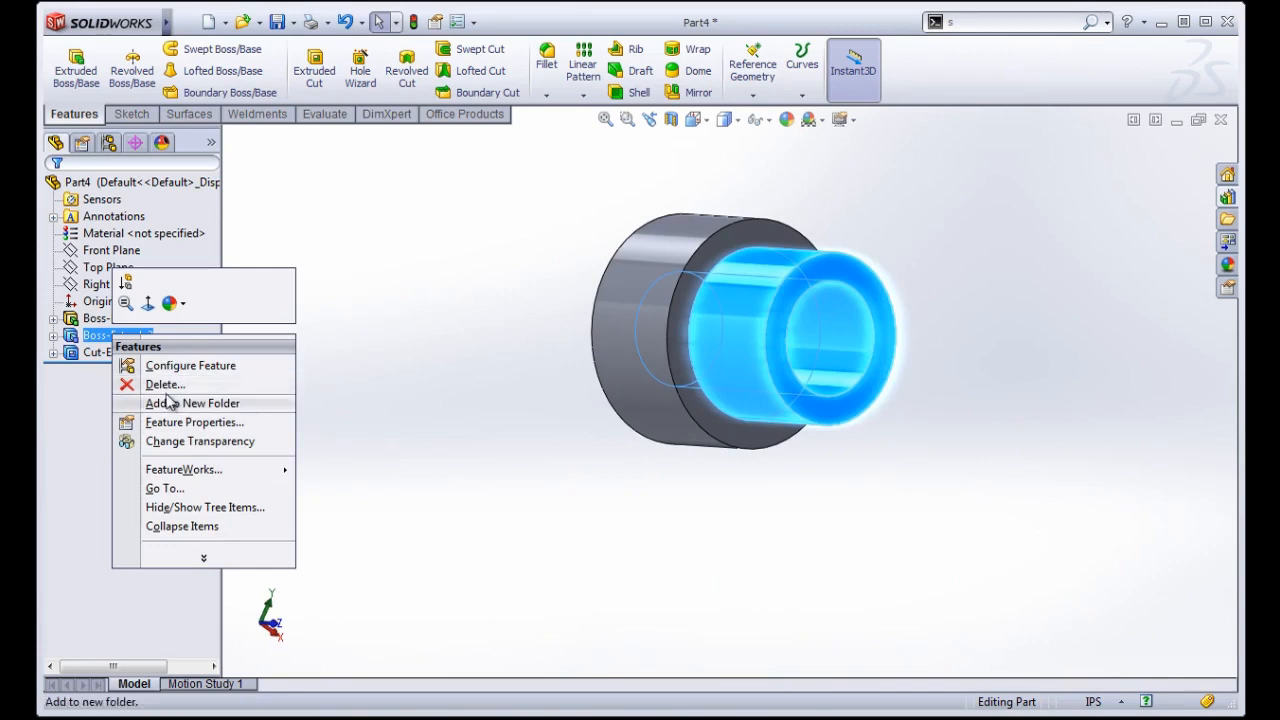
left_click(160, 383)
left_click(1060, 397)
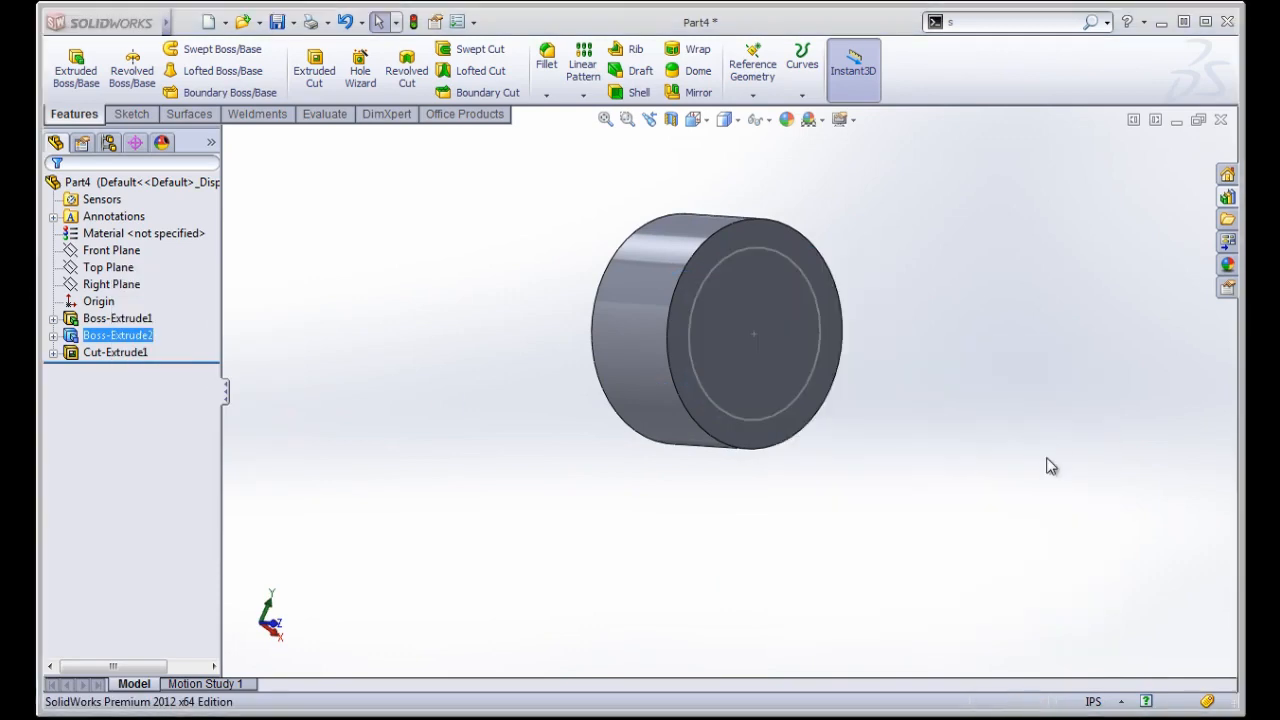
right_click(108, 340)
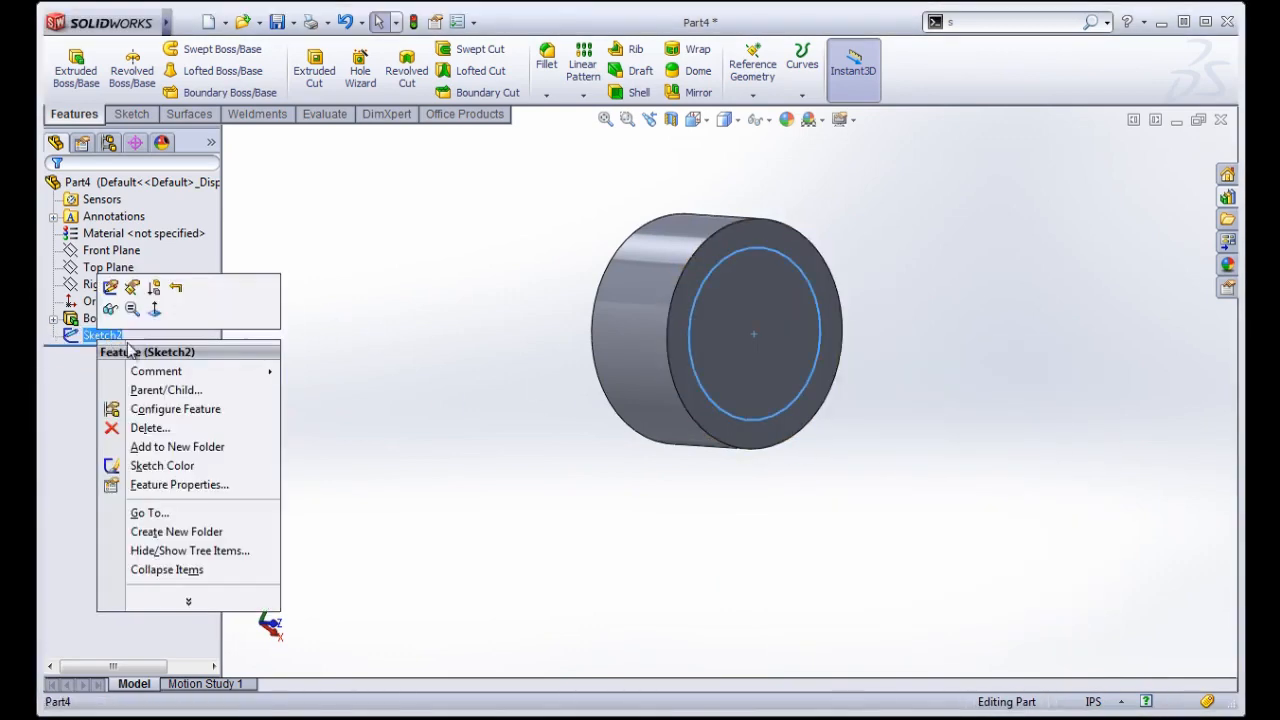
left_click(150, 428)
left_click(1050, 400)
Step: Edit the remaining base extrusion and set its blind depth to 1 in
middle_click_drag(531, 323, 603, 326)
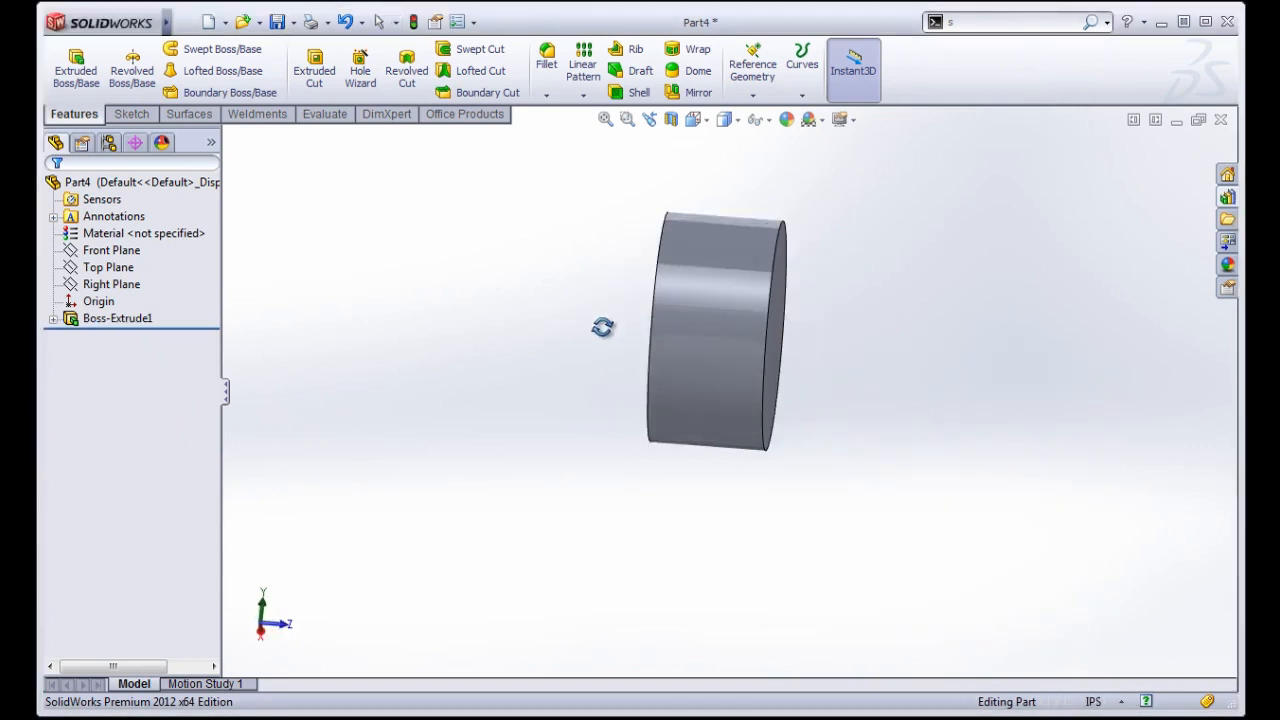
right_click(129, 320)
left_click(125, 284)
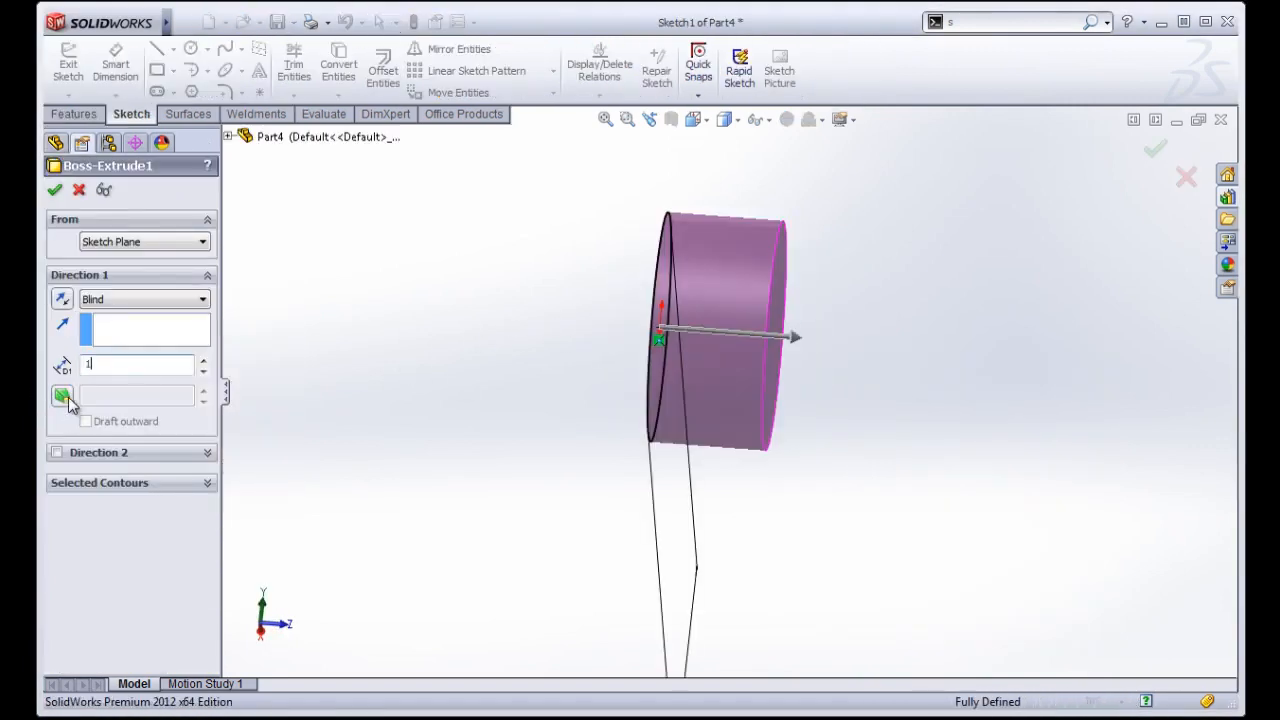
key("Return")
left_click(55, 190)
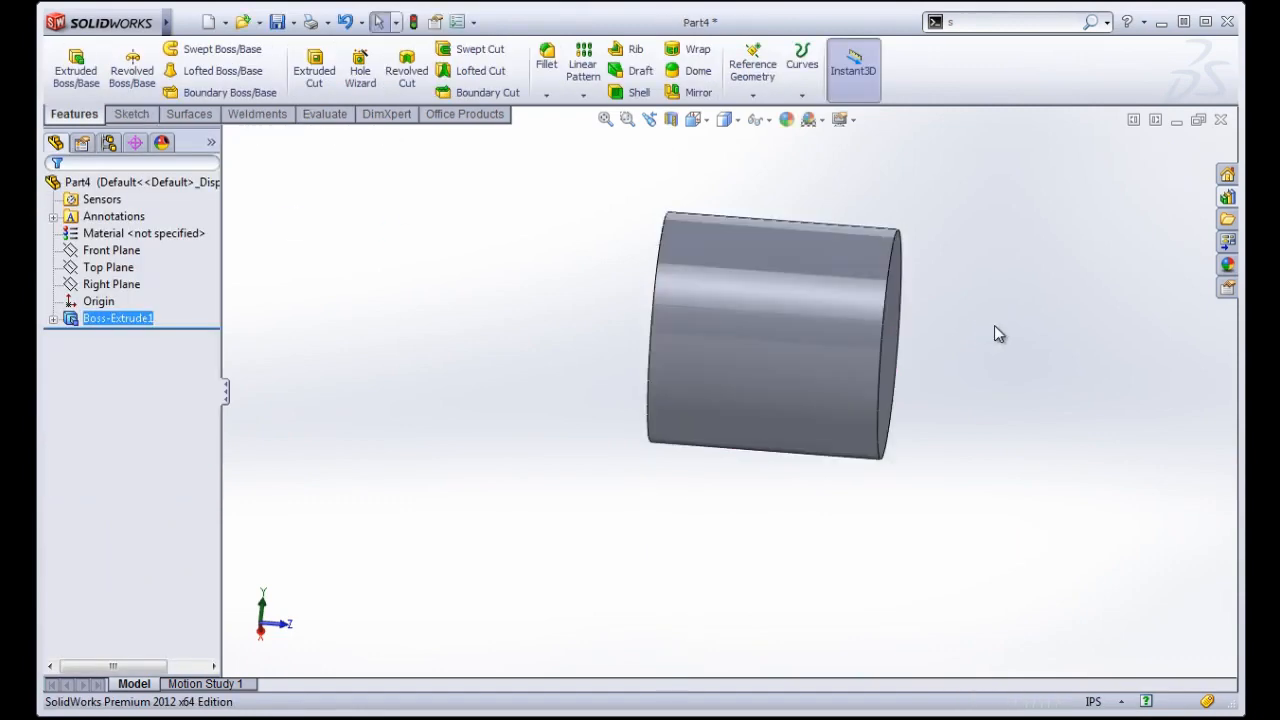
Step: Sketch a circle of about 0.29 in radius, centred on the origin, on the end face of the lengthened cylinder
mouse_move(994, 325)
middle_mouse_down()
mouse_move(897, 320)
mouse_move(855, 357)
mouse_move(857, 306)
mouse_move(889, 303)
mouse_move(757, 251)
mouse_move(857, 314)
mouse_move(730, 318)
mouse_move(723, 289)
mouse_move(766, 197)
mouse_move(843, 349)
mouse_move(817, 399)
mouse_move(765, 279)
middle_mouse_up()
left_click(763, 281)
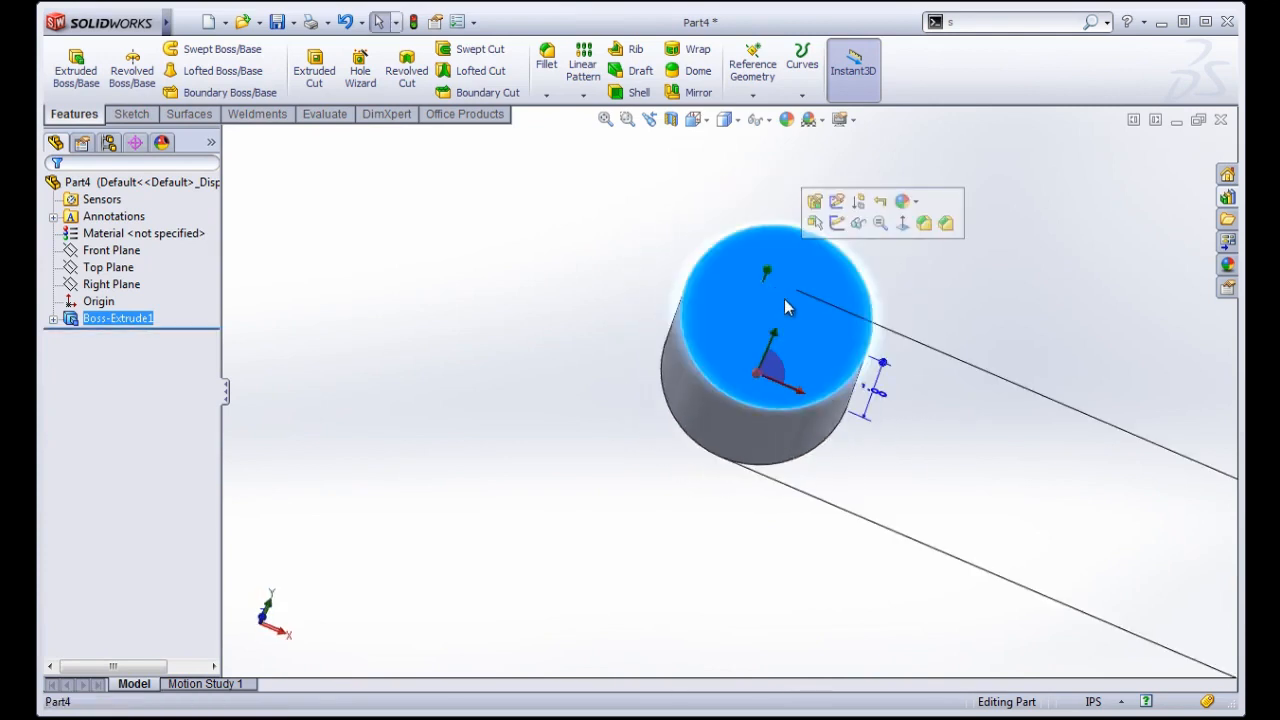
left_click(837, 223)
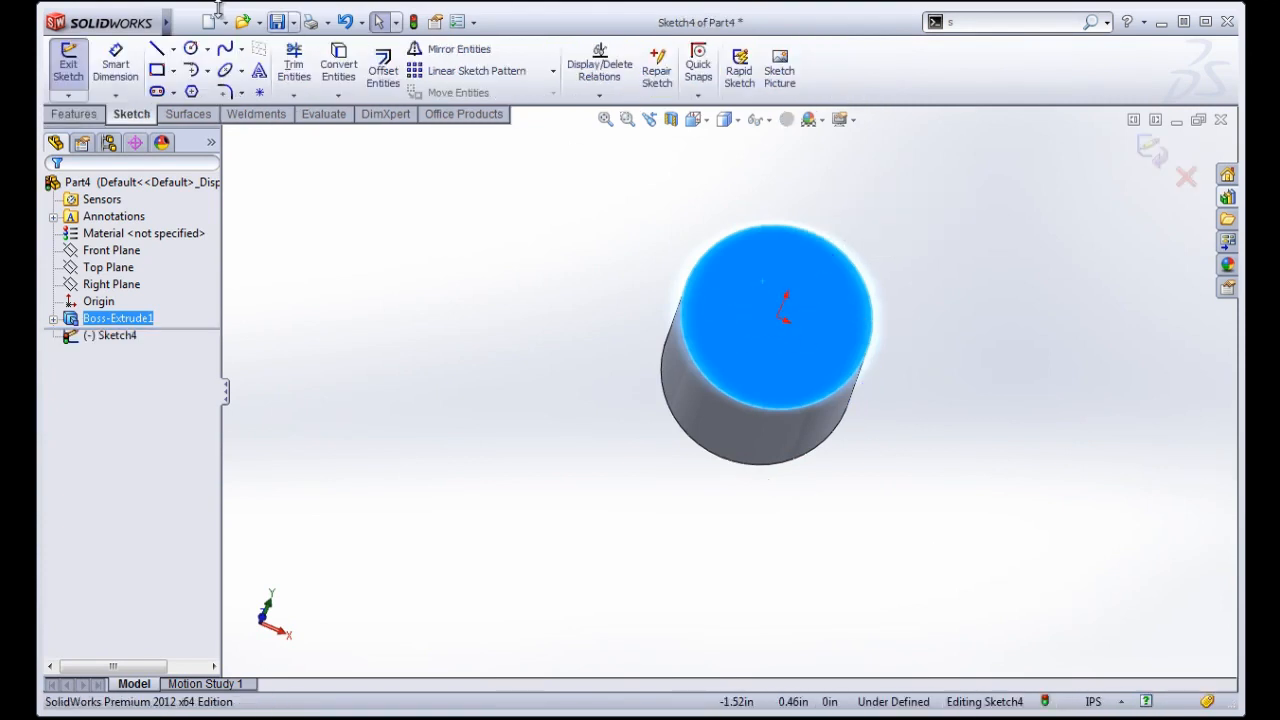
left_click(191, 50)
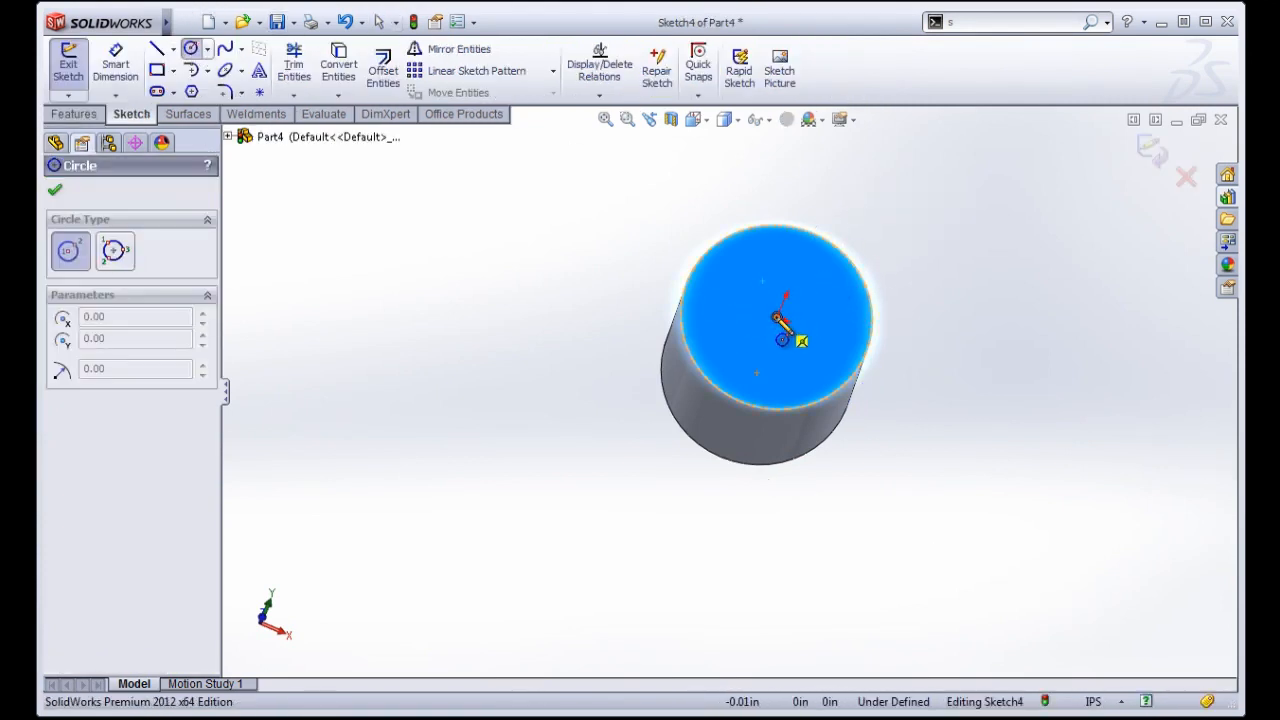
left_click(777, 318)
left_click(824, 287)
Step: Dimension the new circle's diameter, set it to 0.75 in, and exit the sketch
key("s")
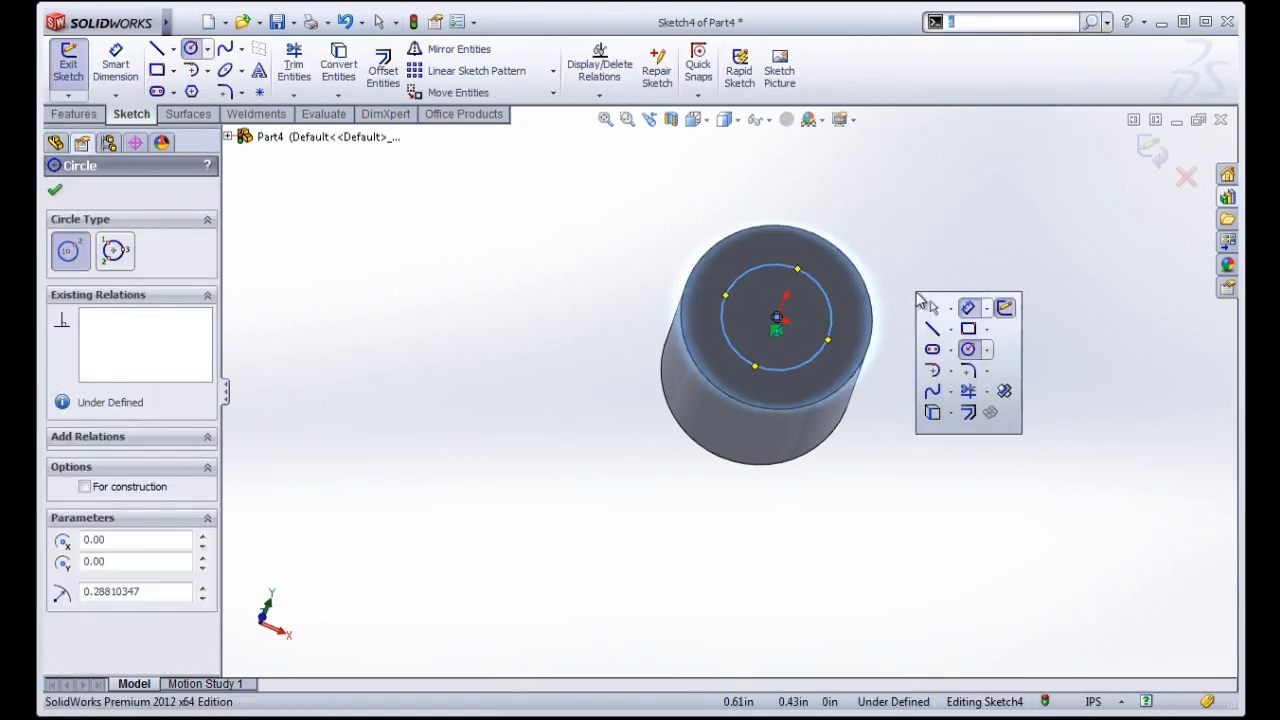
left_click(968, 310)
left_click(829, 314)
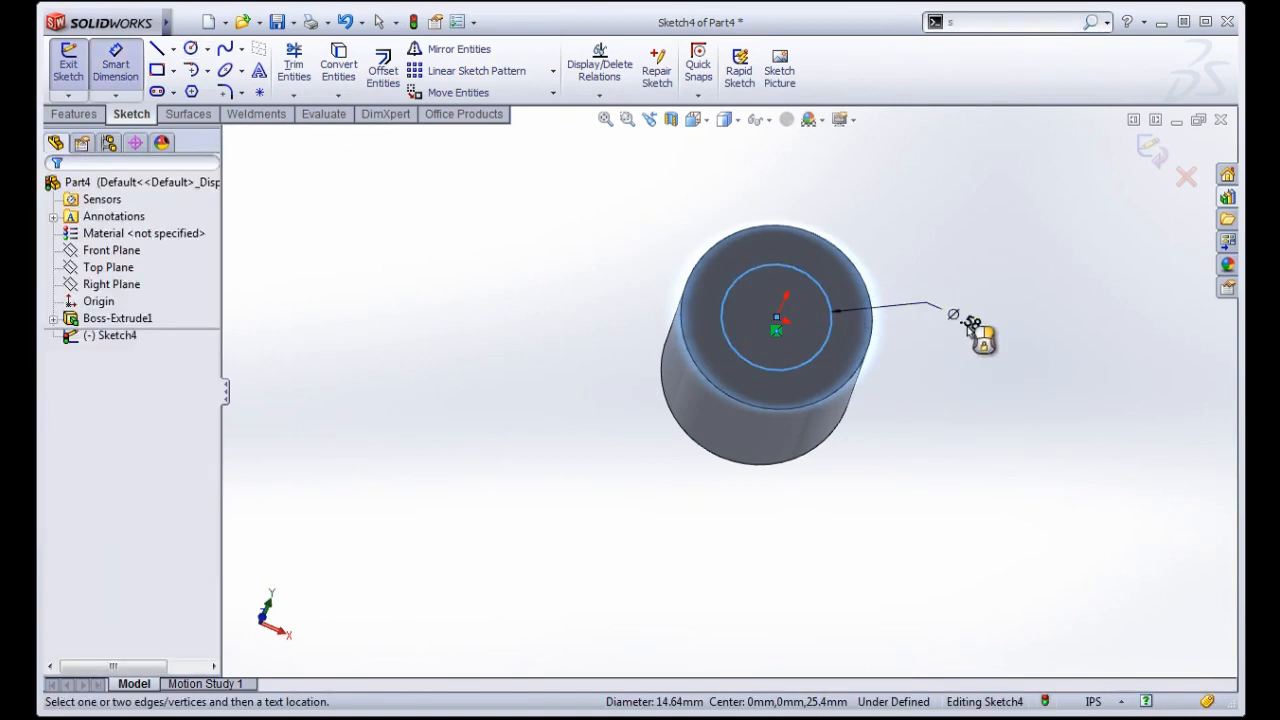
left_click(975, 325)
type(".75")
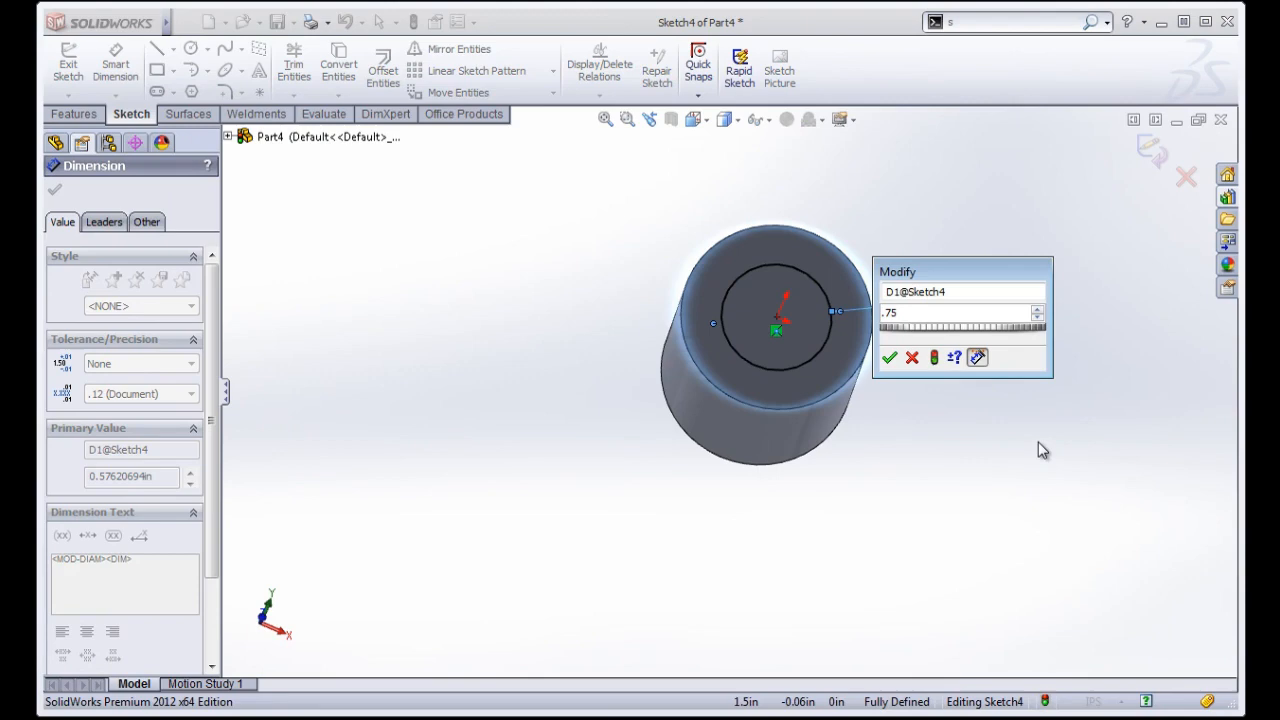
key("Return")
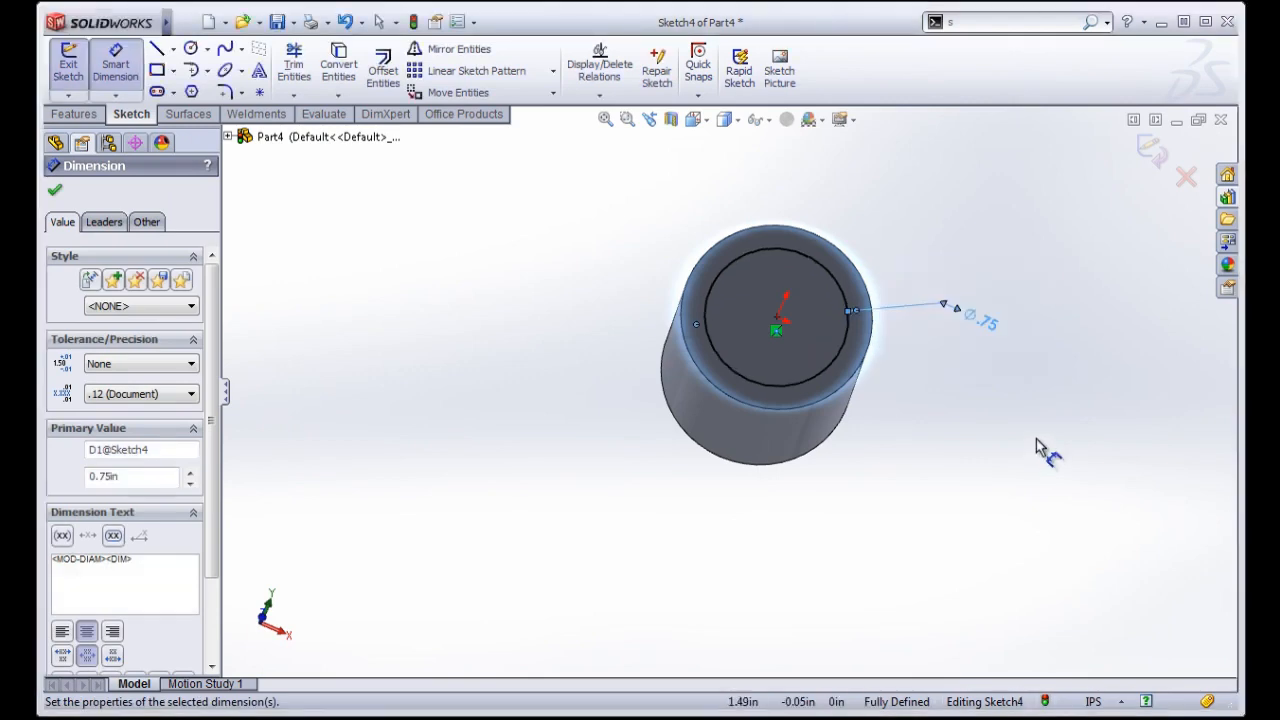
mouse_move(829, 271)
middle_mouse_down()
mouse_move(814, 177)
mouse_move(840, 210)
middle_mouse_up()
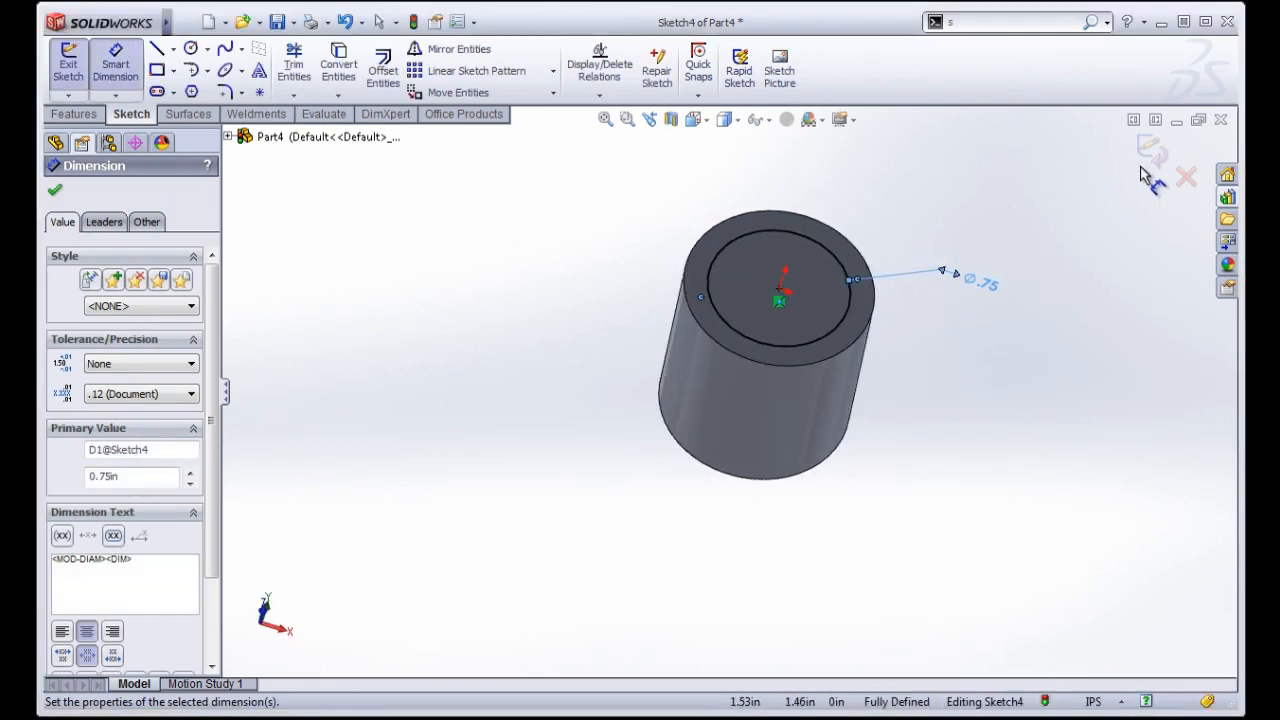
left_click(1148, 149)
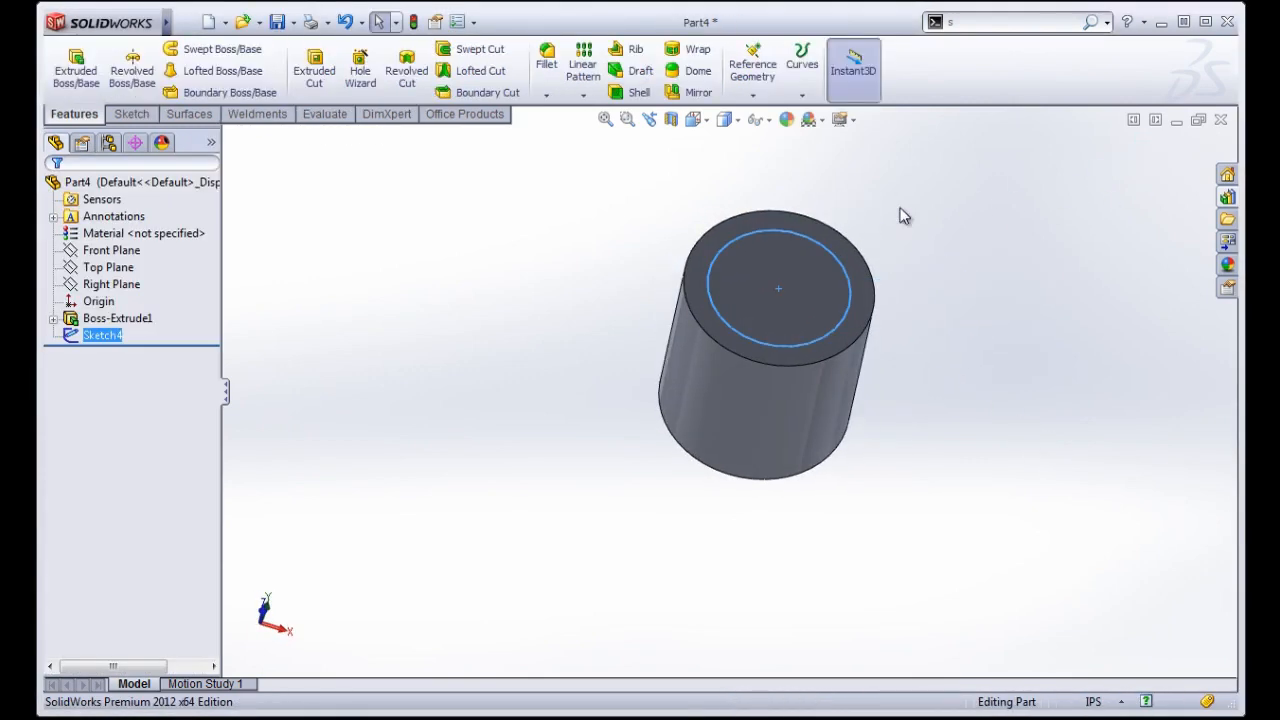
Step: Extrude-cut the 0.75 in circle 0.50 in deep with the side to cut flipped, removing the material outside the circle
left_click(305, 77)
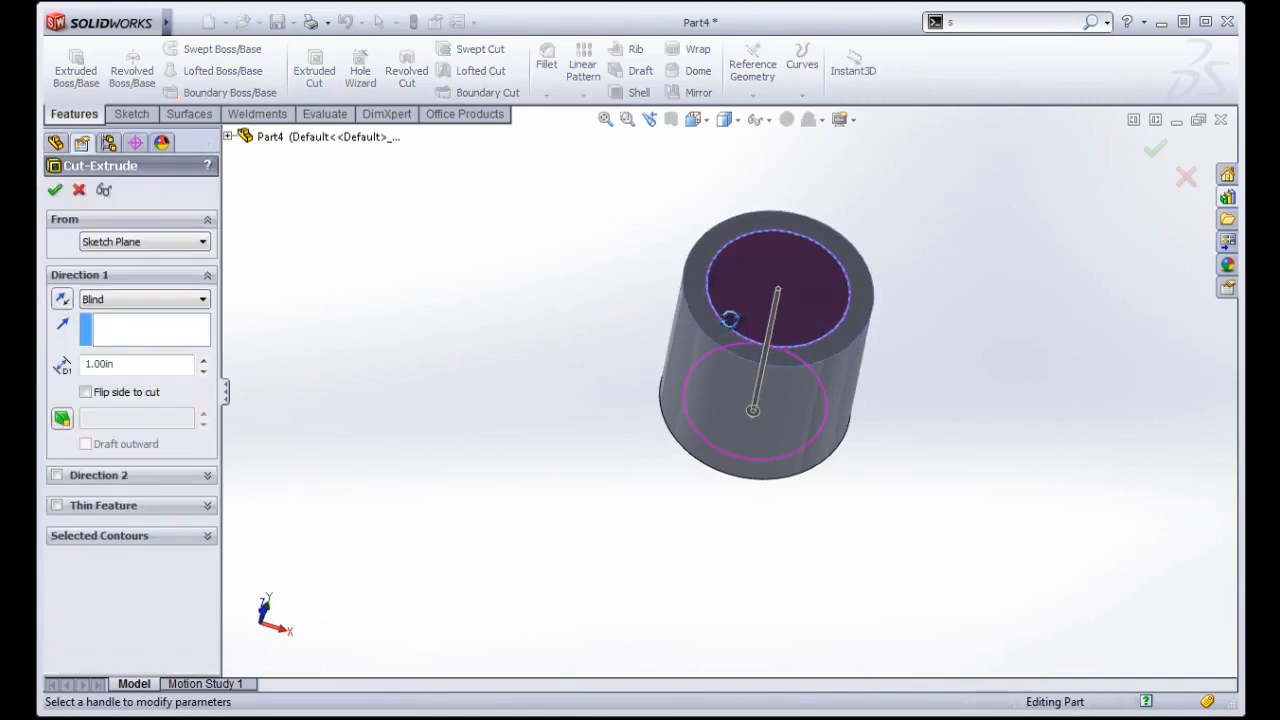
left_click(207, 399)
left_click(86, 392)
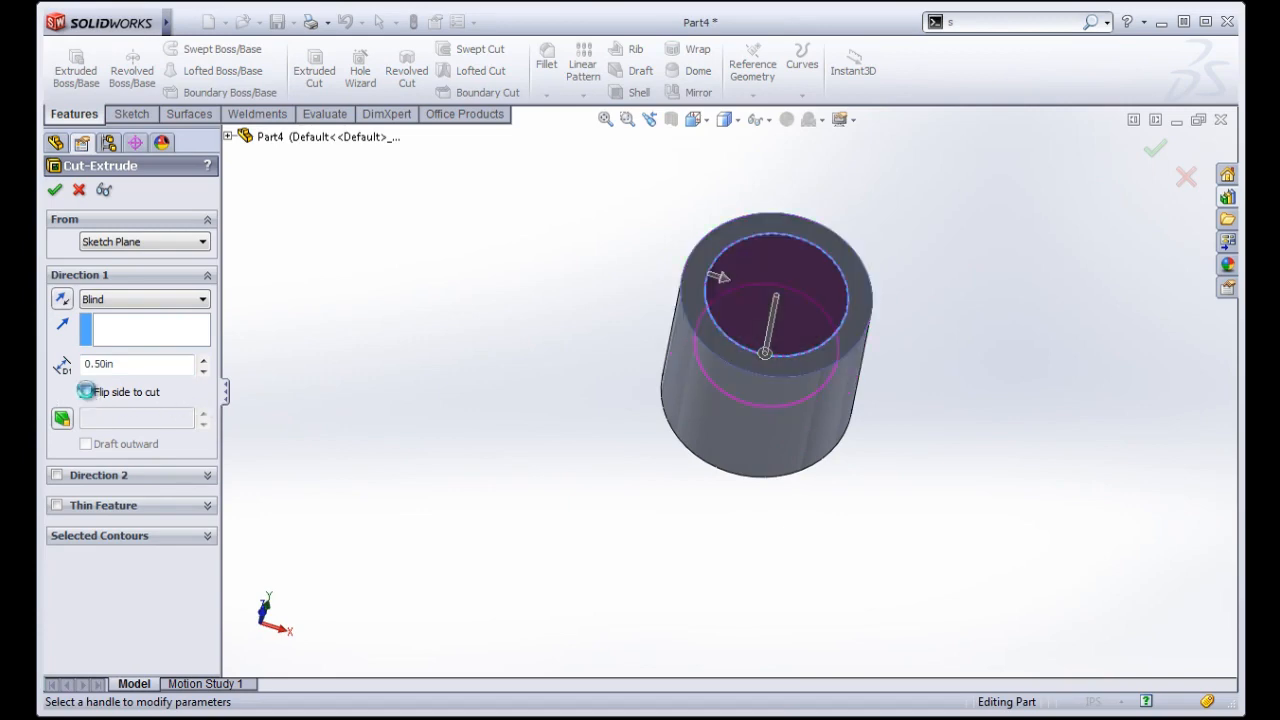
left_click(86, 392)
middle_click_drag(561, 260, 534, 304)
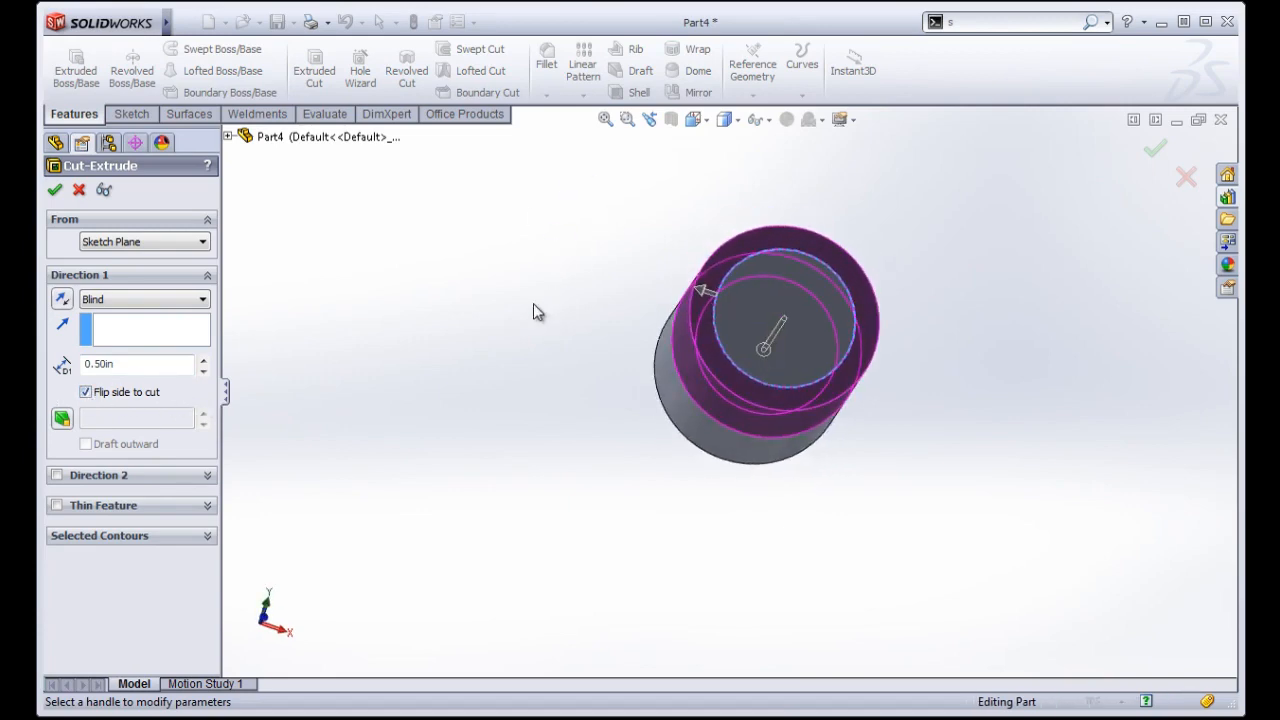
left_click(56, 190)
Step: Examine the stepped cylinder from several angles, including its small end face and the large section's back face
middle_click_drag(897, 514, 833, 527)
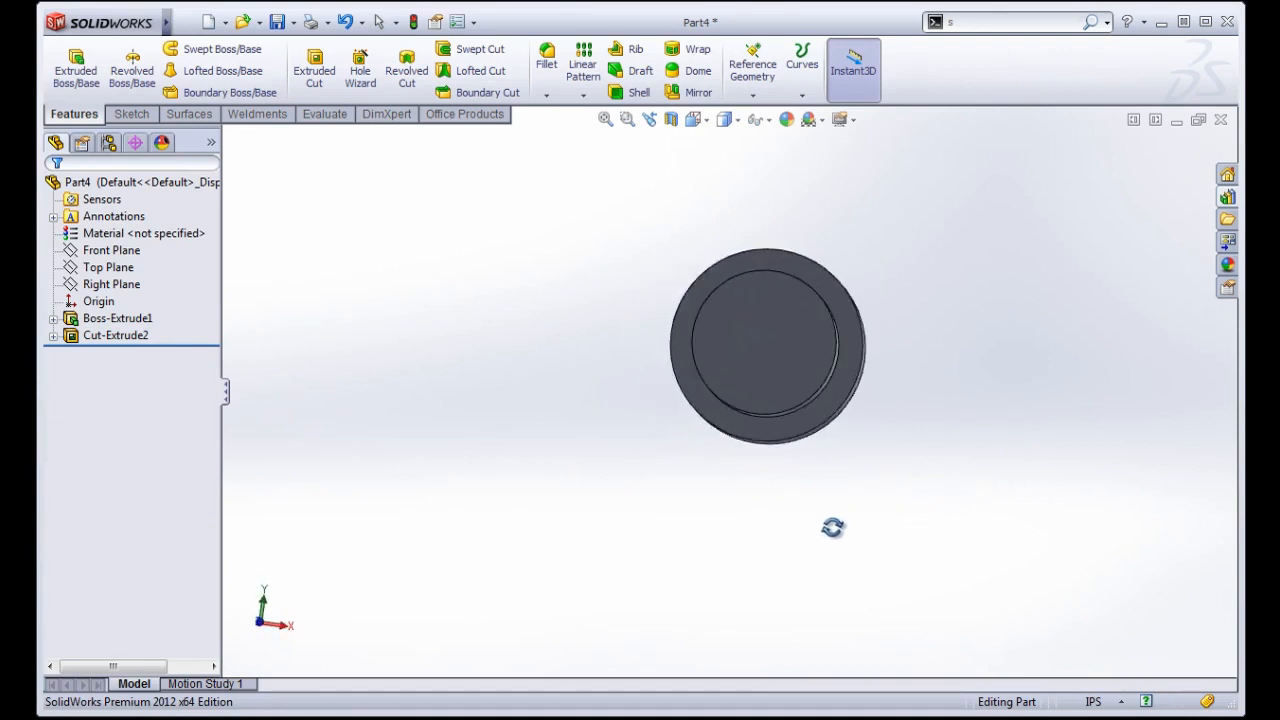
left_click(780, 358)
middle_click_drag(780, 358, 851, 388)
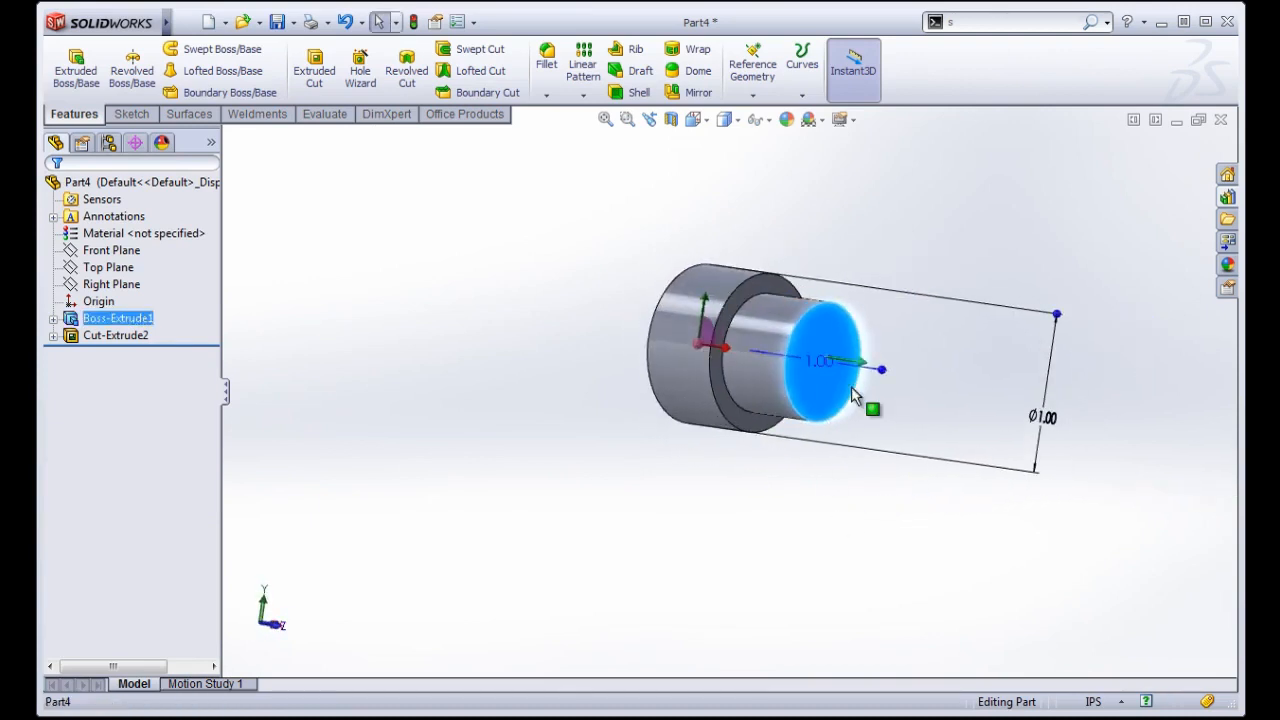
left_click(815, 330)
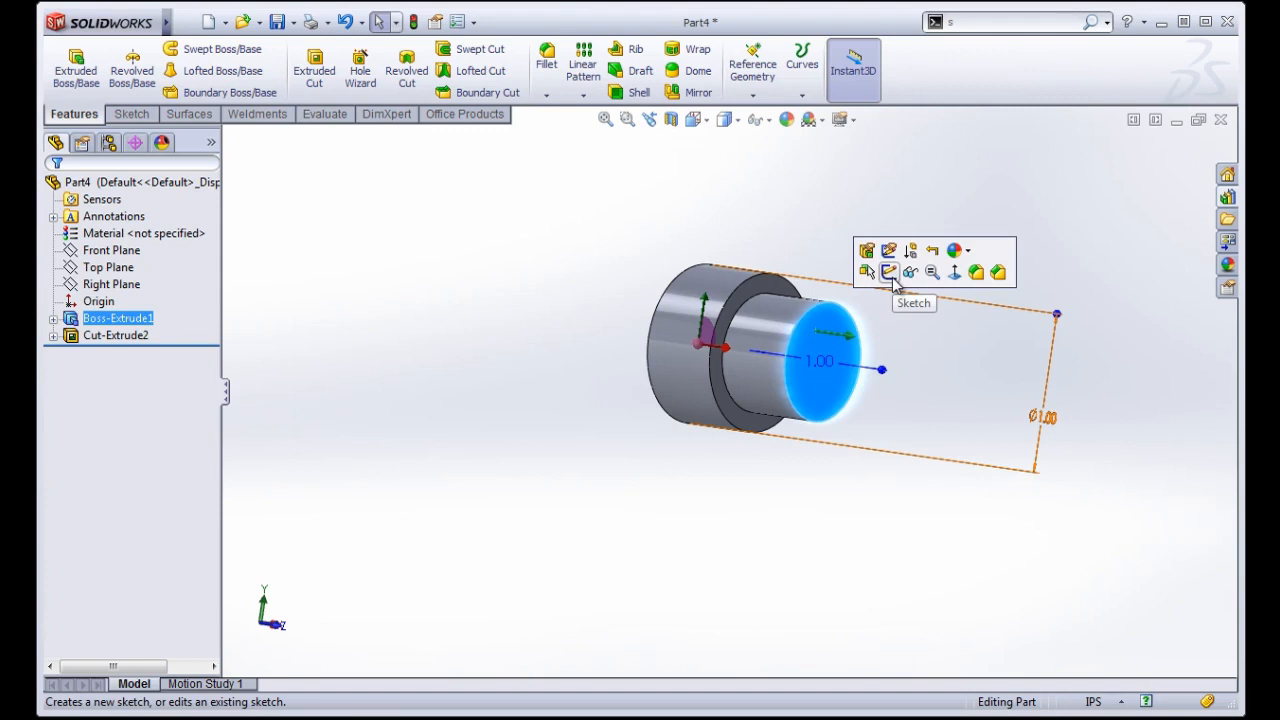
middle_click_drag(594, 294, 694, 371)
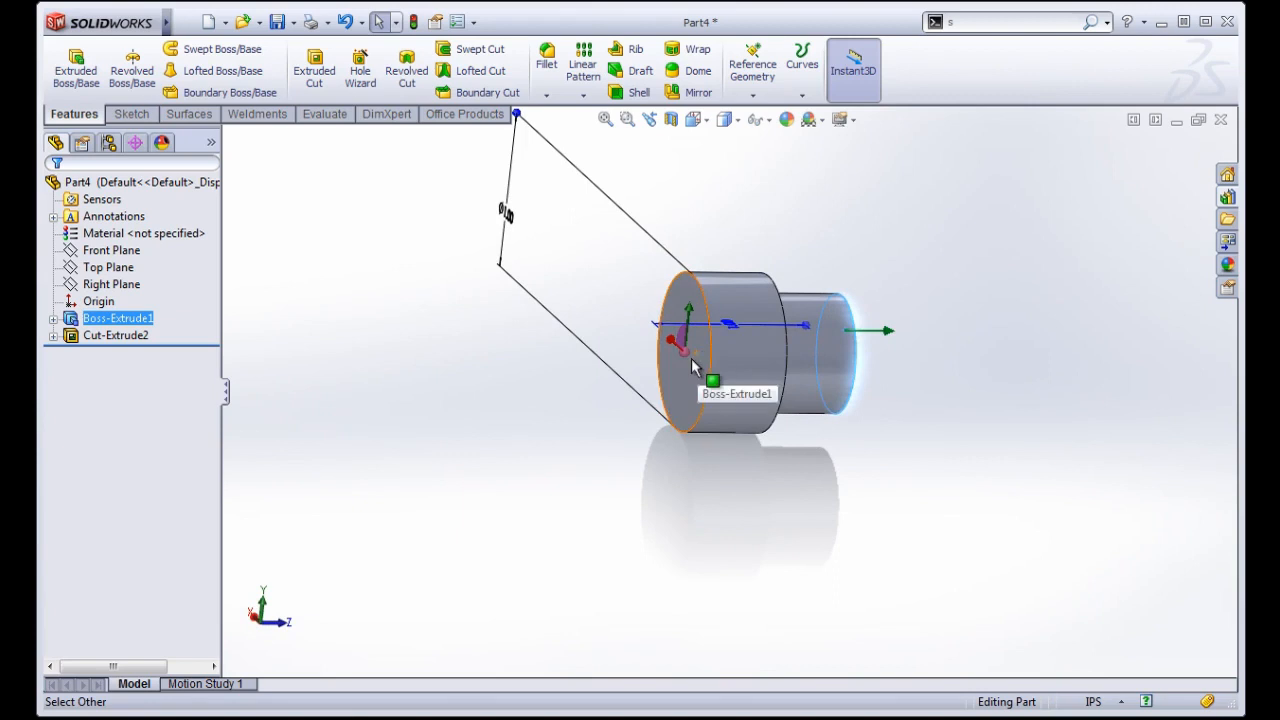
middle_click_drag(974, 331, 697, 290)
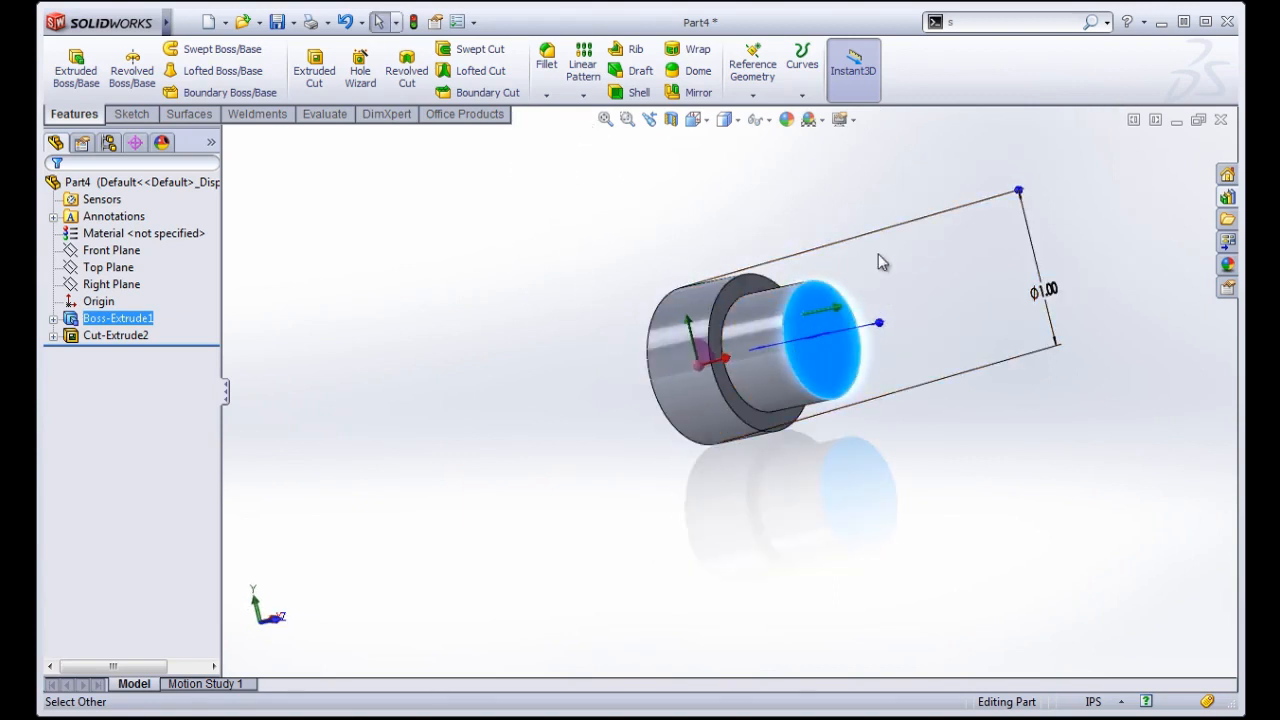
left_click(361, 370)
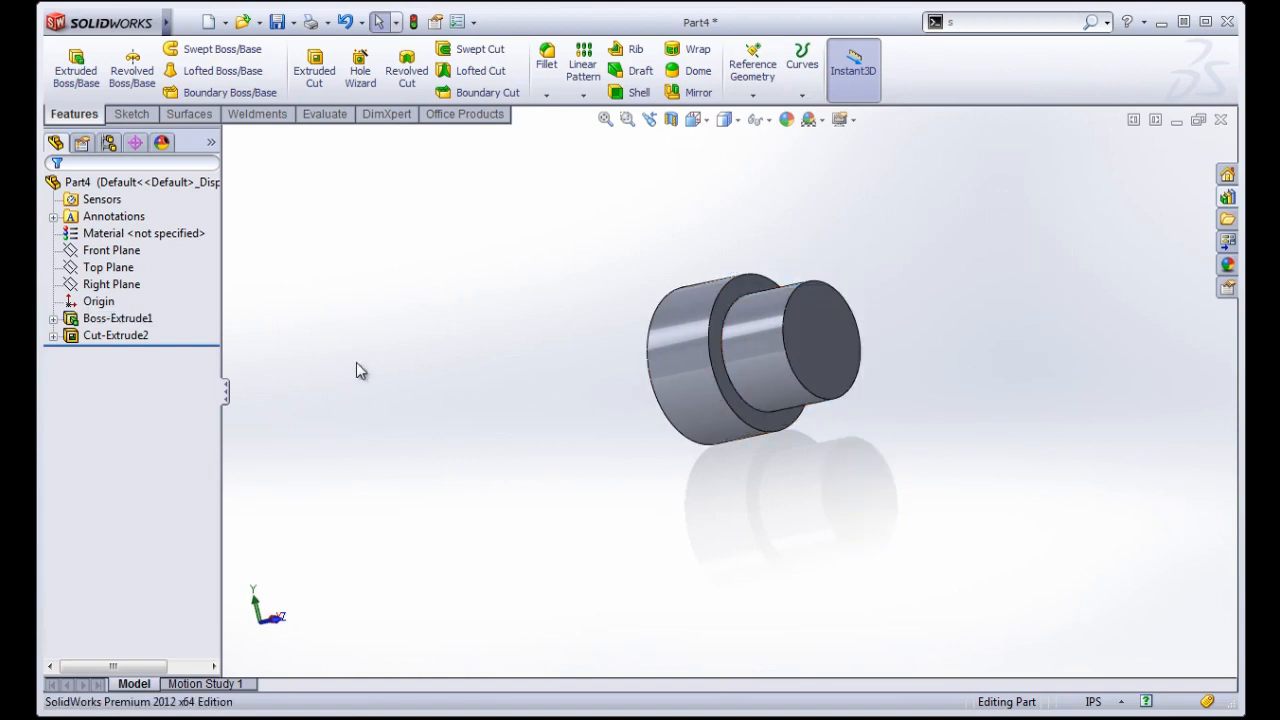
Step: Delete the base extrusion together with its dependent cut, and delete the leftover base circle sketch
left_click(110, 319)
right_click(110, 319)
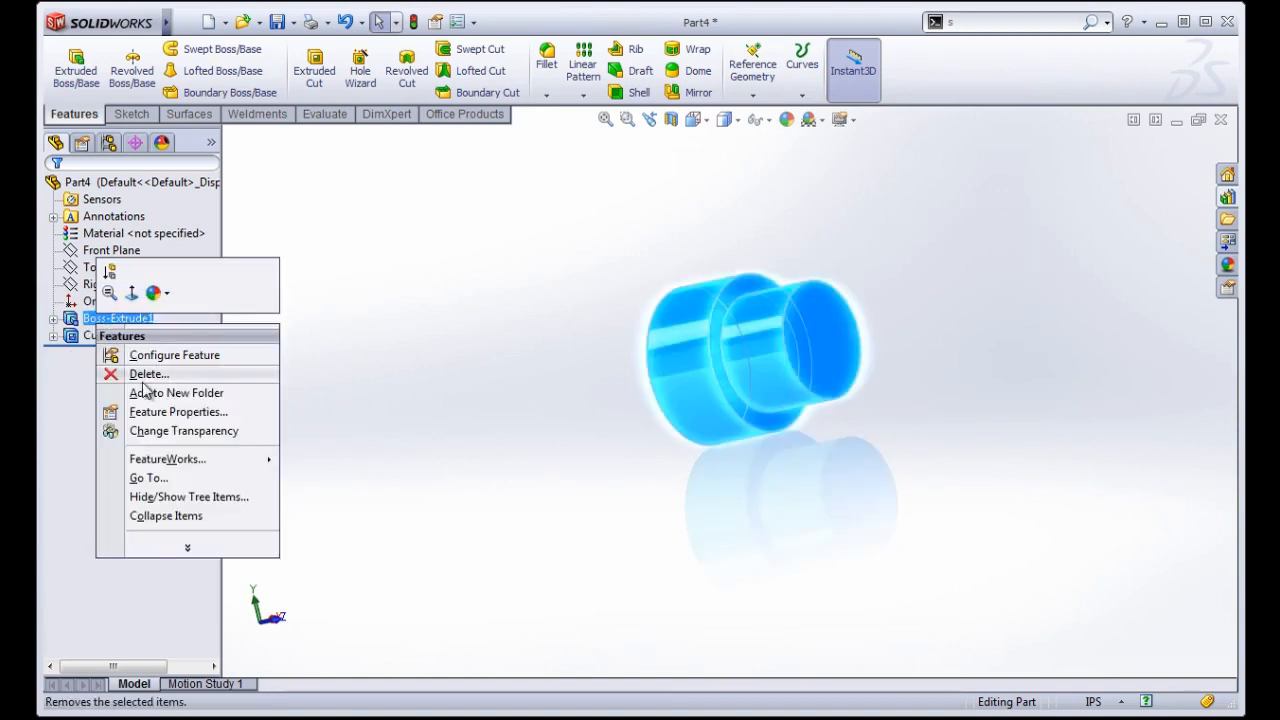
left_click(130, 373)
left_click(1053, 399)
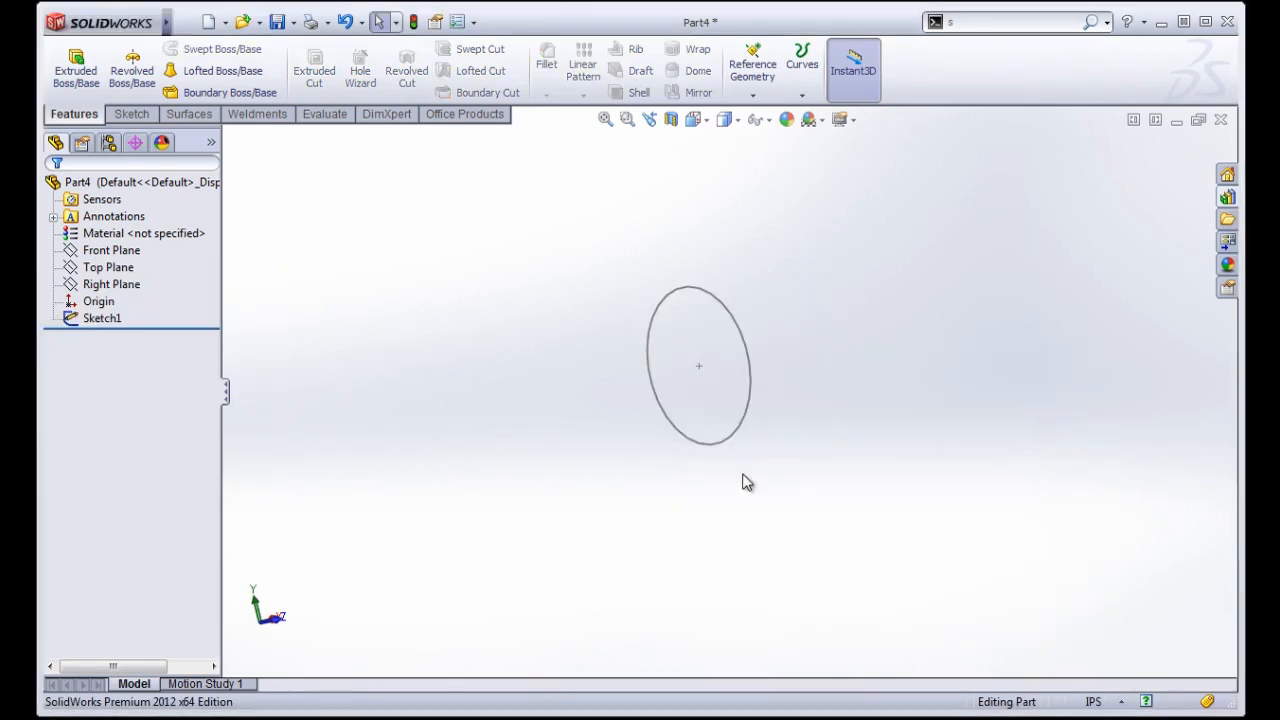
right_click(95, 320)
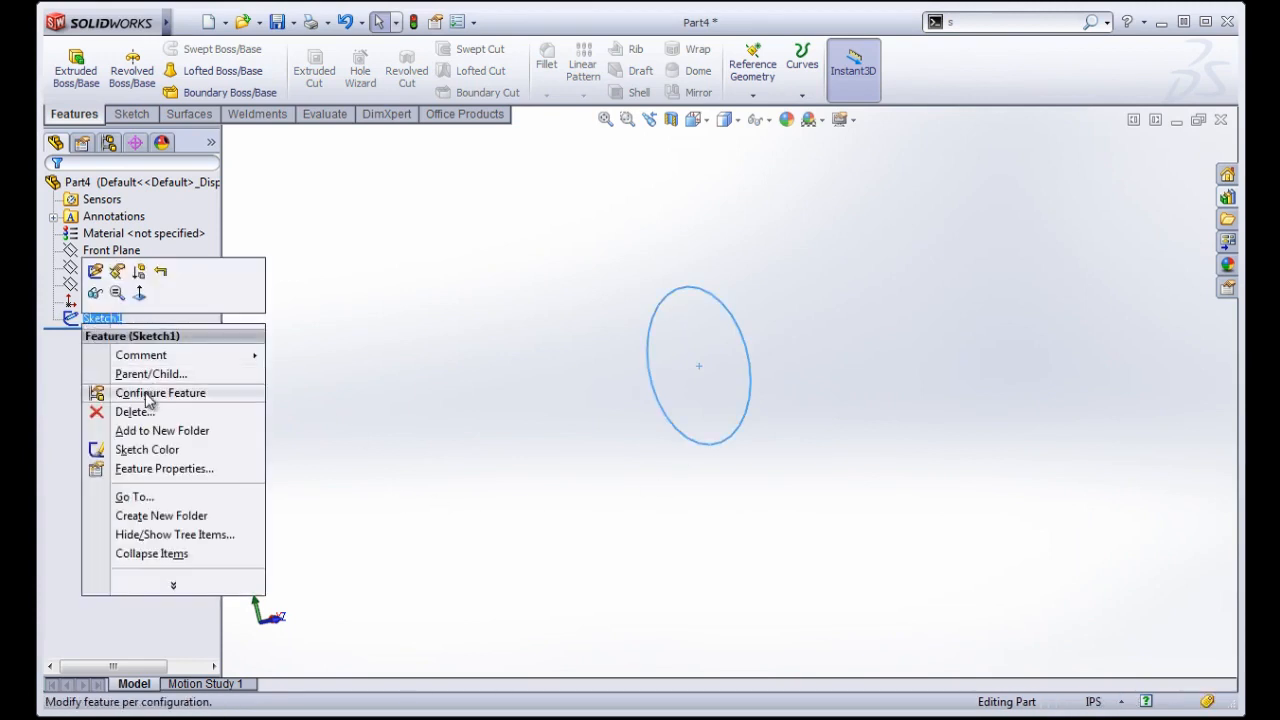
left_click(130, 408)
left_click(1058, 397)
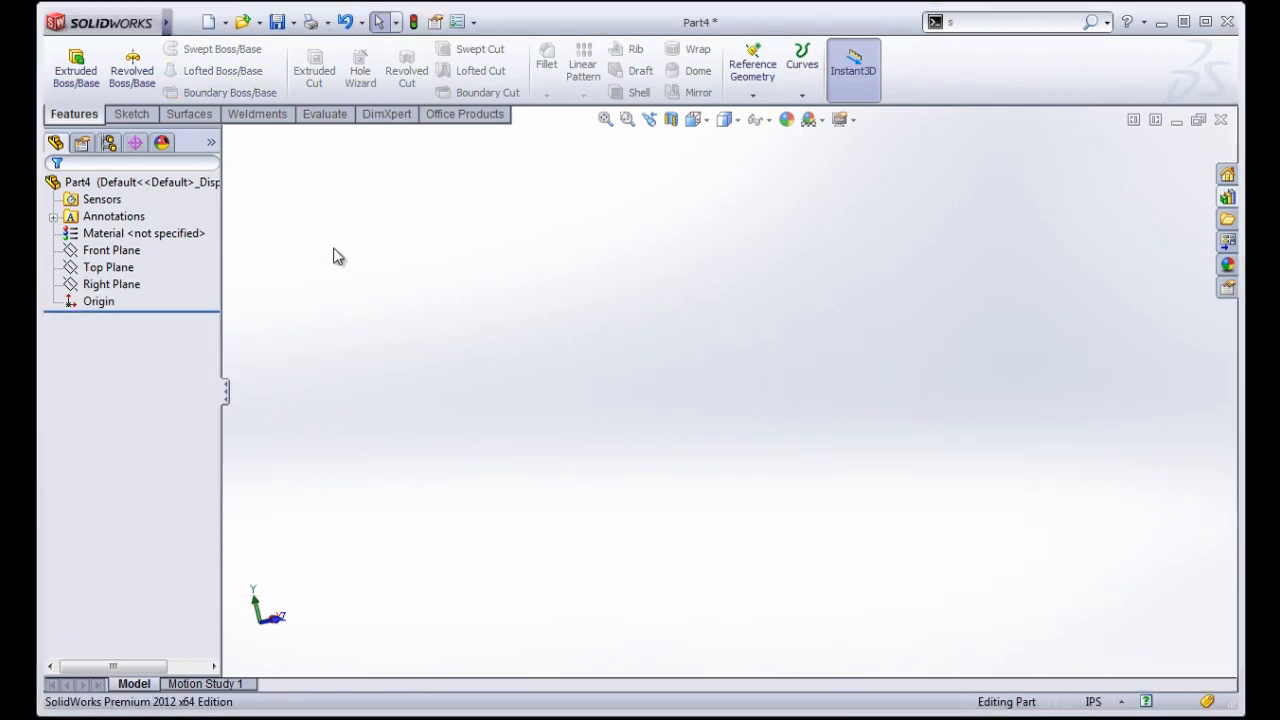
Step: Orient the view normal to the Front Plane and start a sketch on that plane
left_click(103, 251)
key("f")
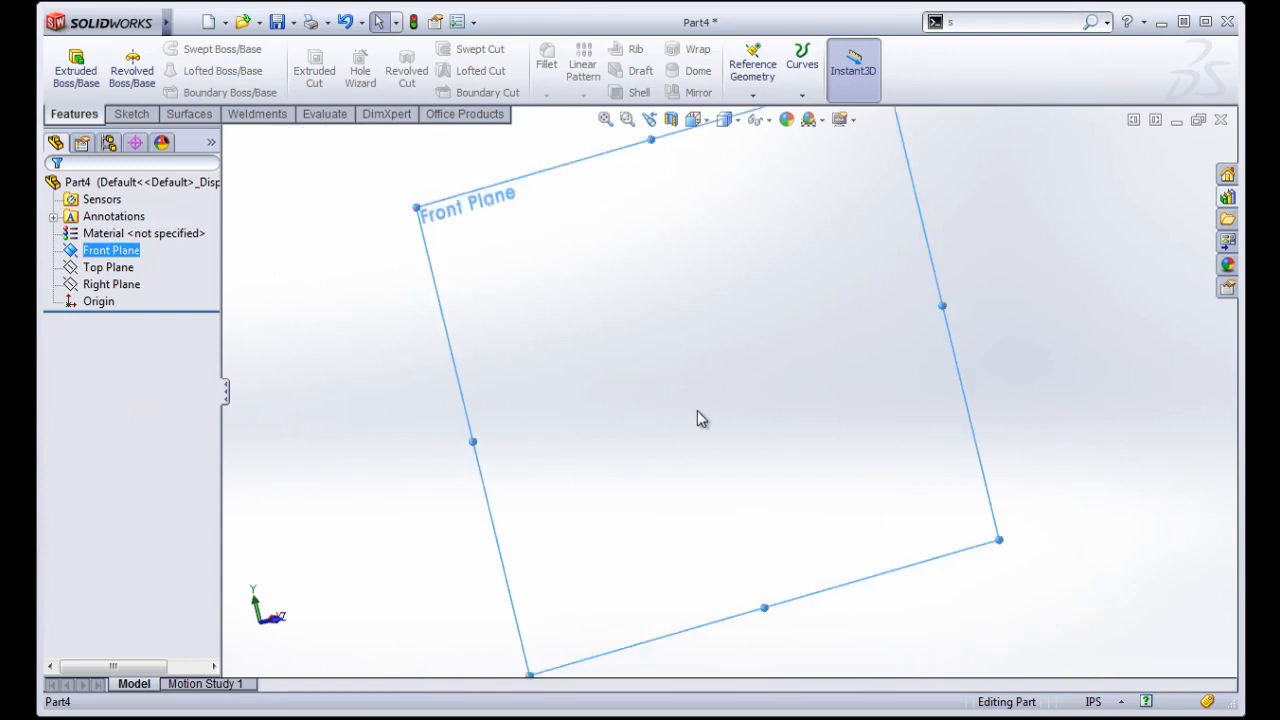
key("space")
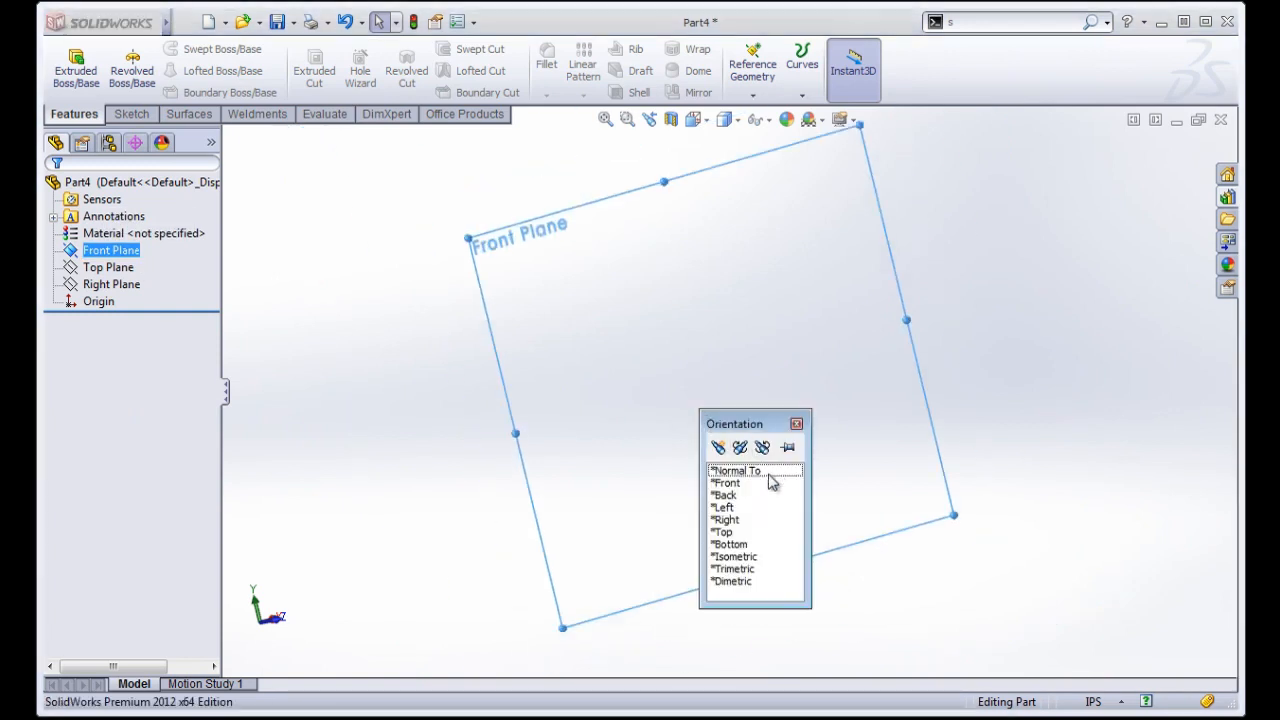
left_click(737, 471)
mouse_move(140, 33)
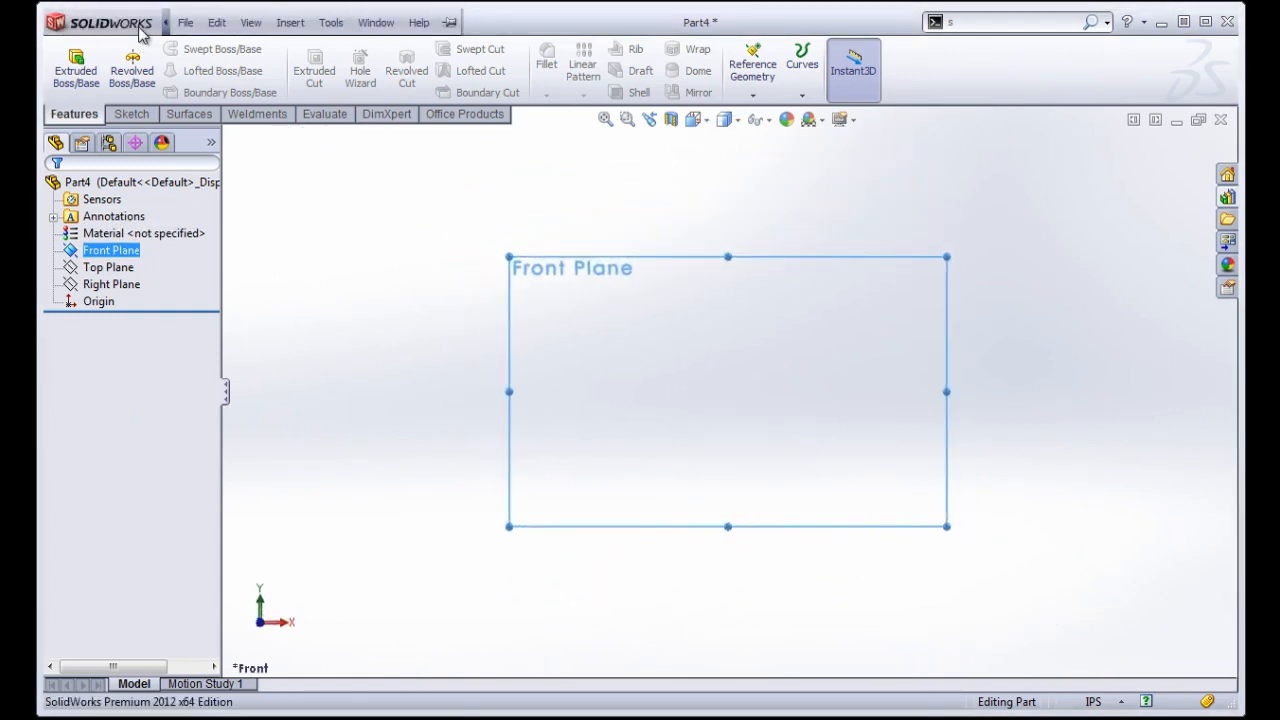
left_click(131, 113)
left_click(68, 70)
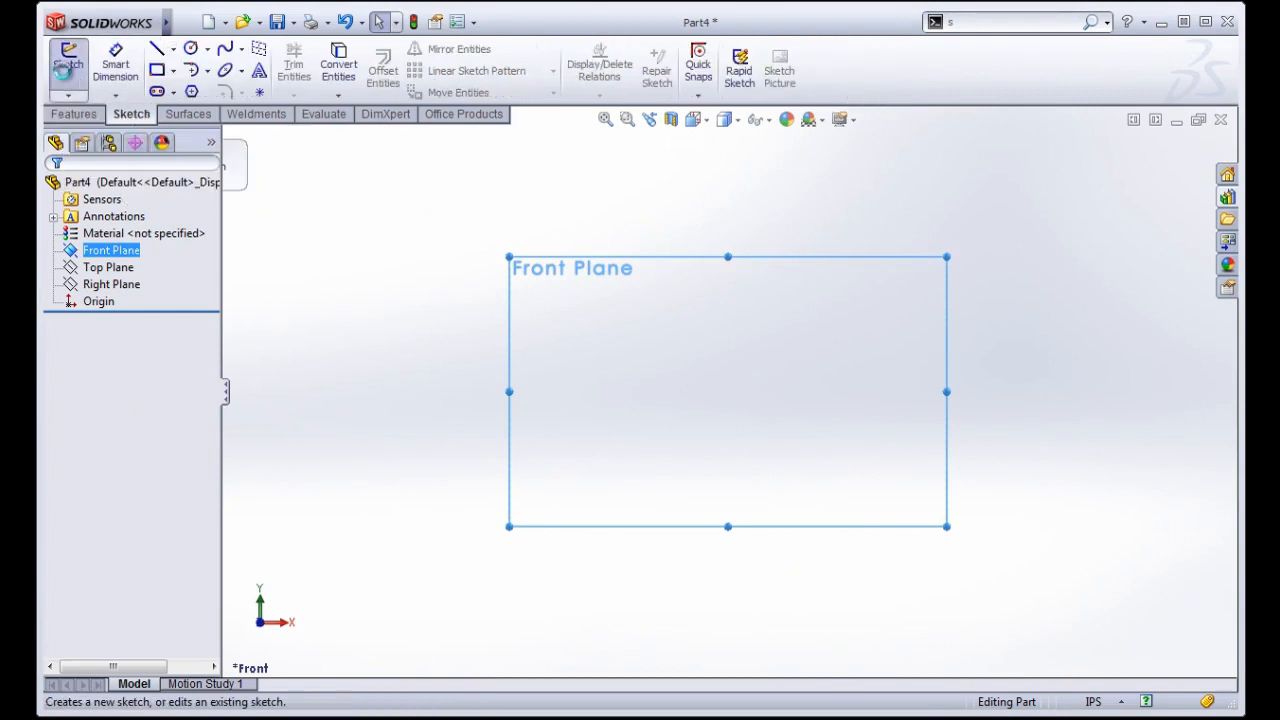
Step: Sketch a closed stepped line profile from the origin, about 0.6 in high and 1.36 in long, with a 0.3 in step about 0.7 in along
left_click(157, 50)
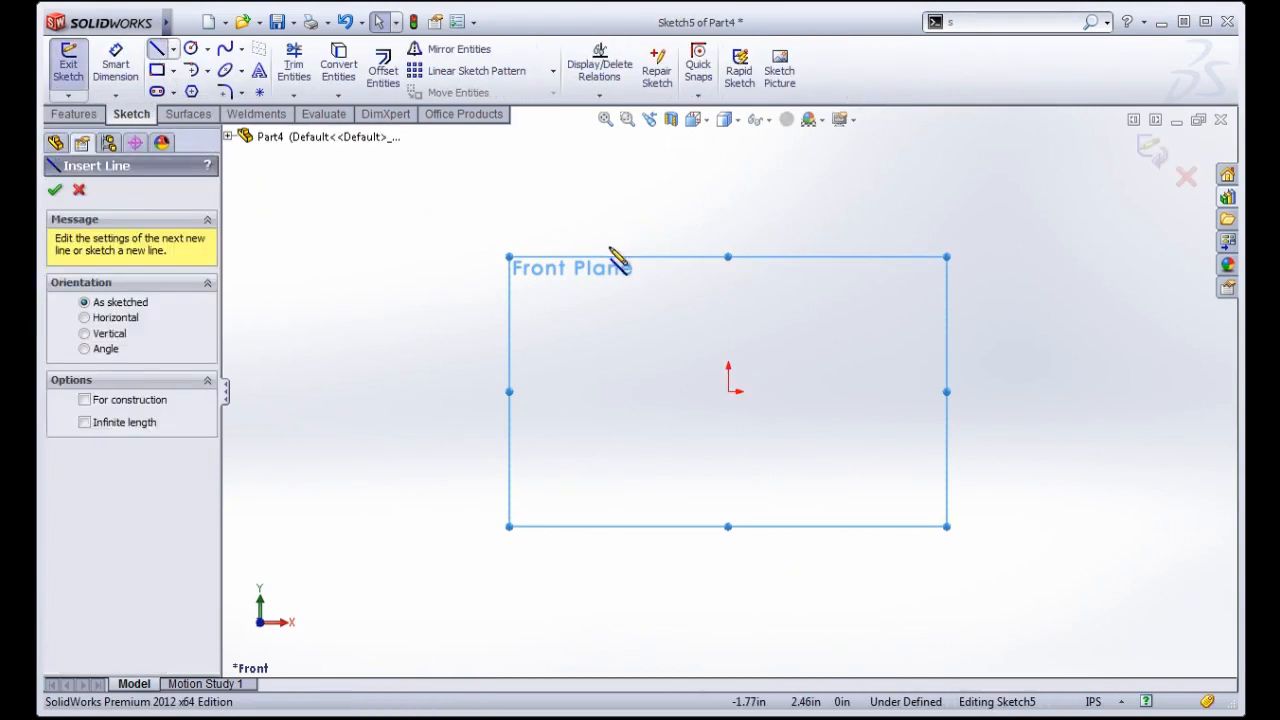
left_click(729, 390)
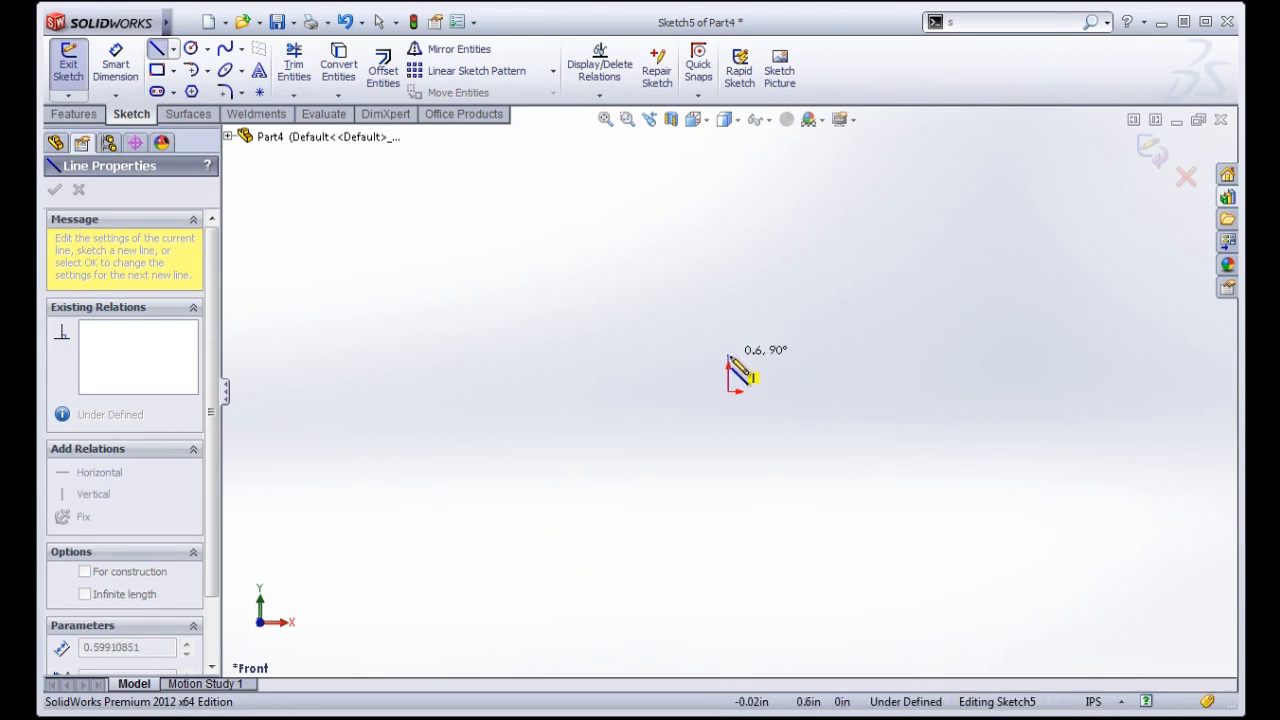
left_click(728, 357)
scroll(740, 358, "down", 3)
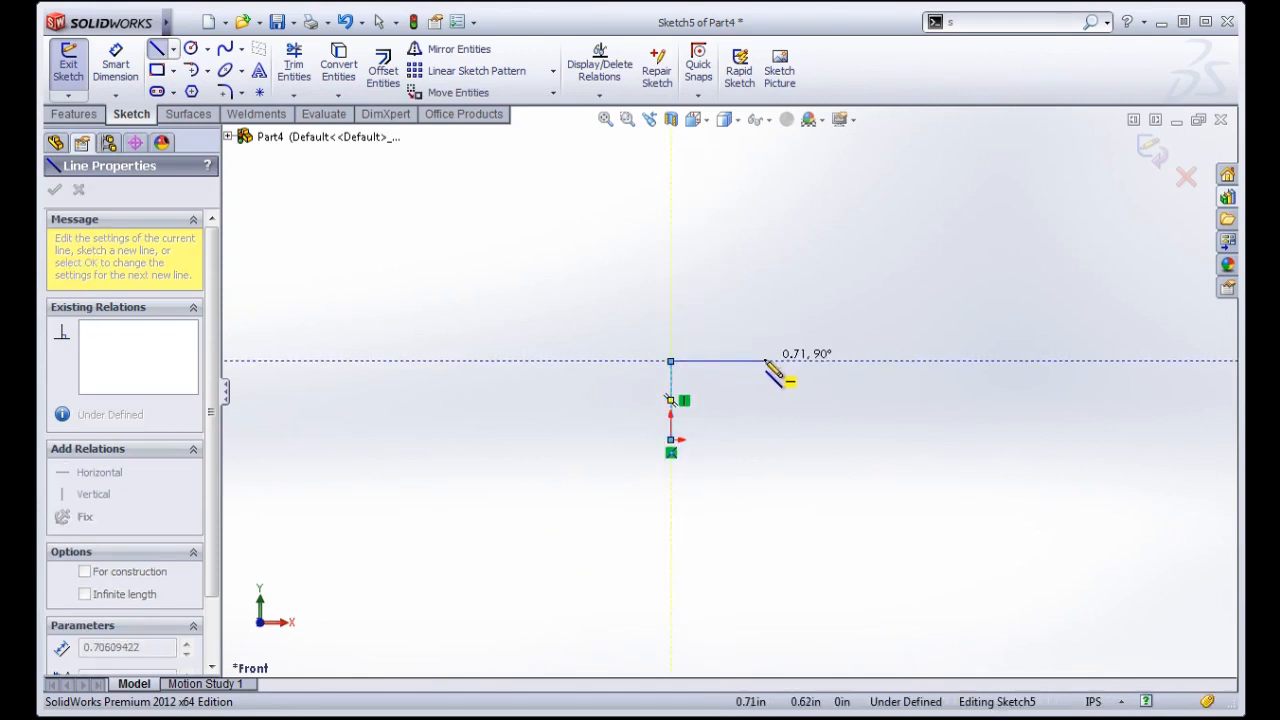
left_click(764, 361)
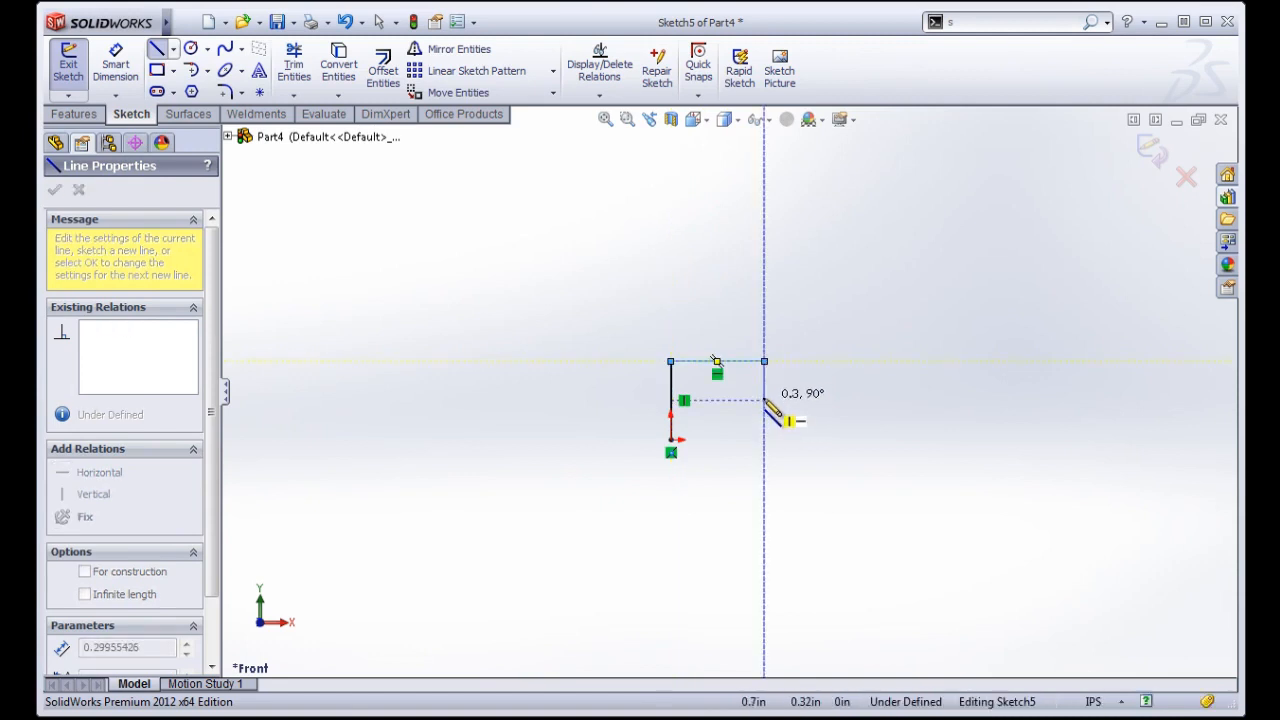
left_click(850, 400)
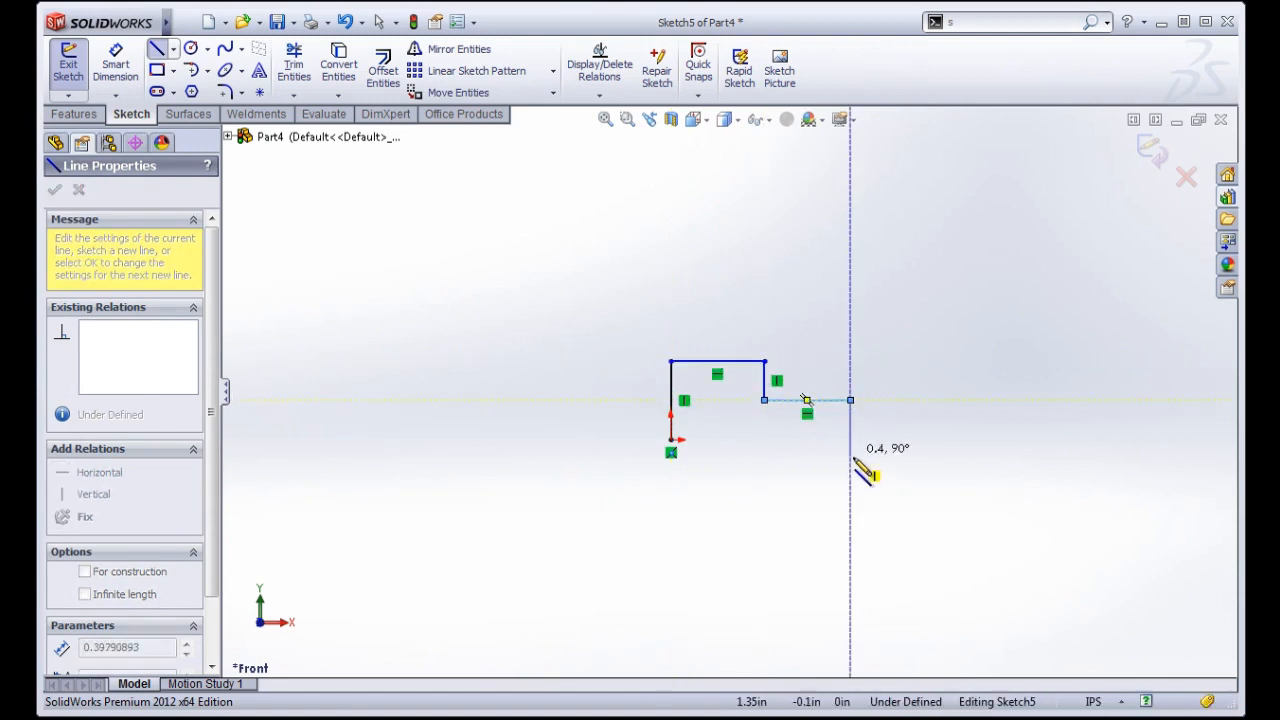
left_click(850, 440)
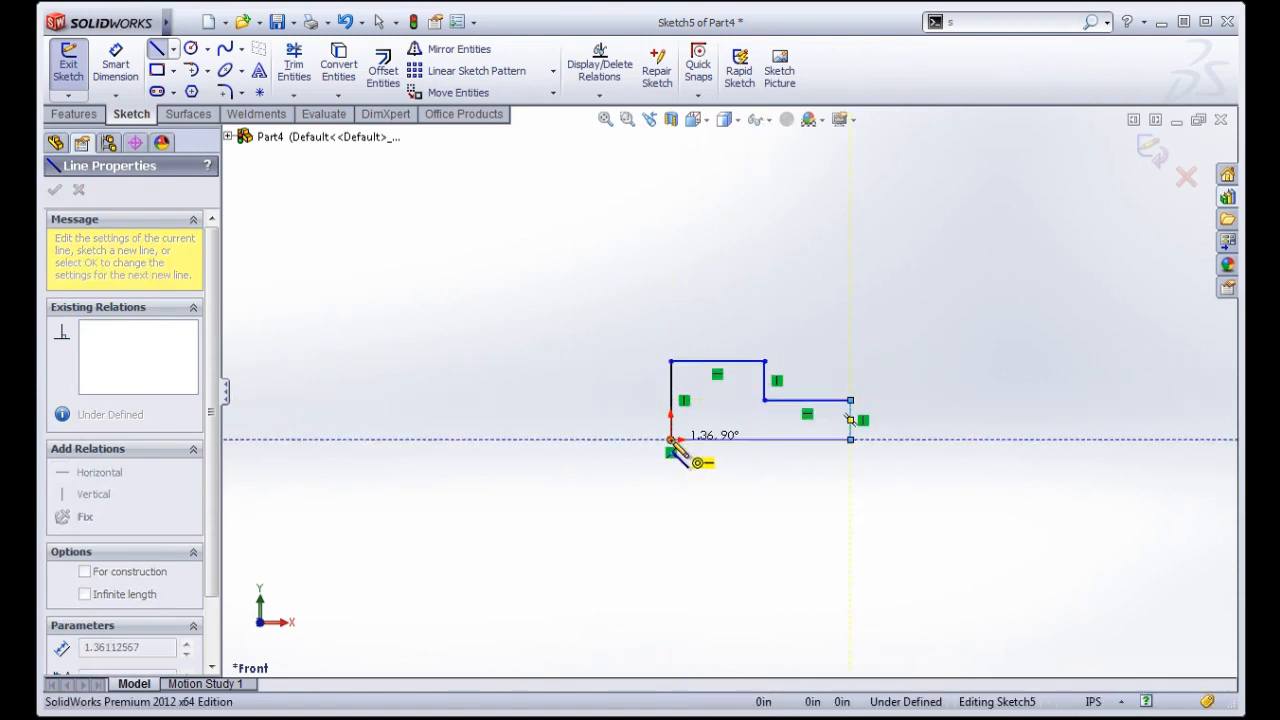
left_click(670, 440)
scroll(800, 458, "up", 2)
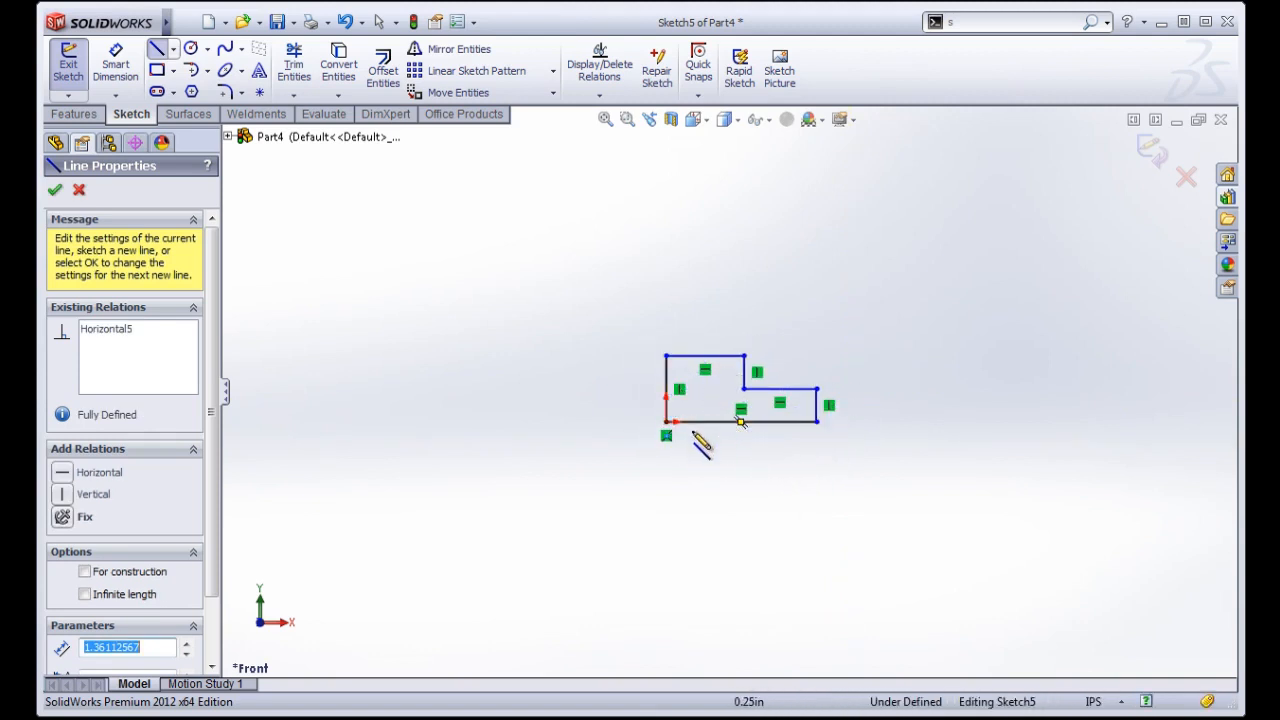
Step: Revolve the stepped profile 360 degrees about its long horizontal base line to create a solid
middle_click_drag(714, 463, 684, 486)
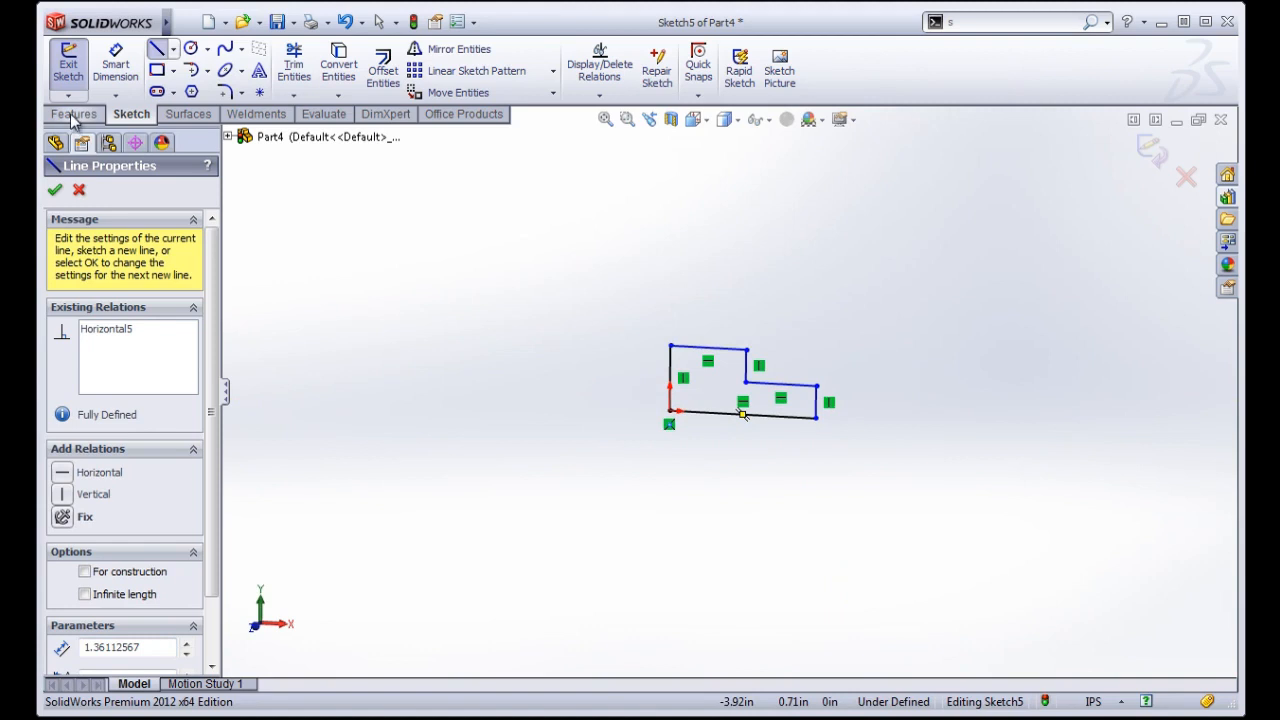
left_click(72, 114)
left_click(131, 70)
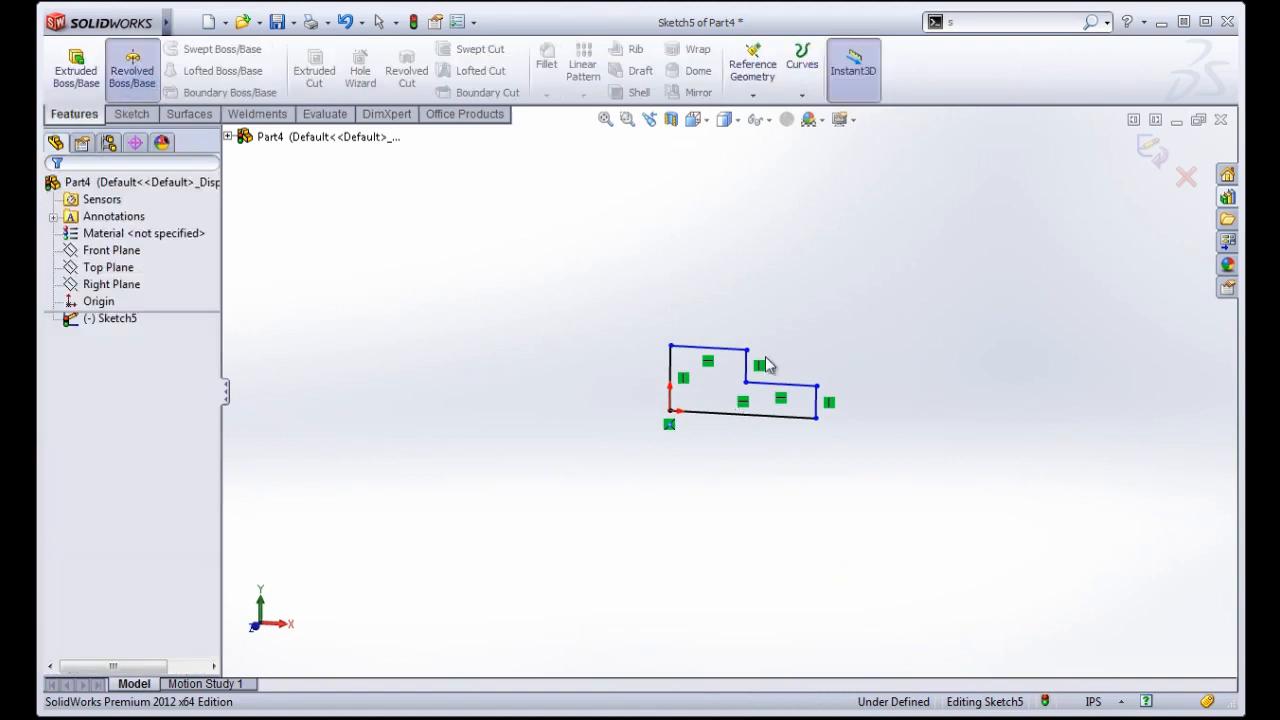
left_click(722, 419)
middle_click_drag(722, 421, 565, 452)
left_click(54, 191)
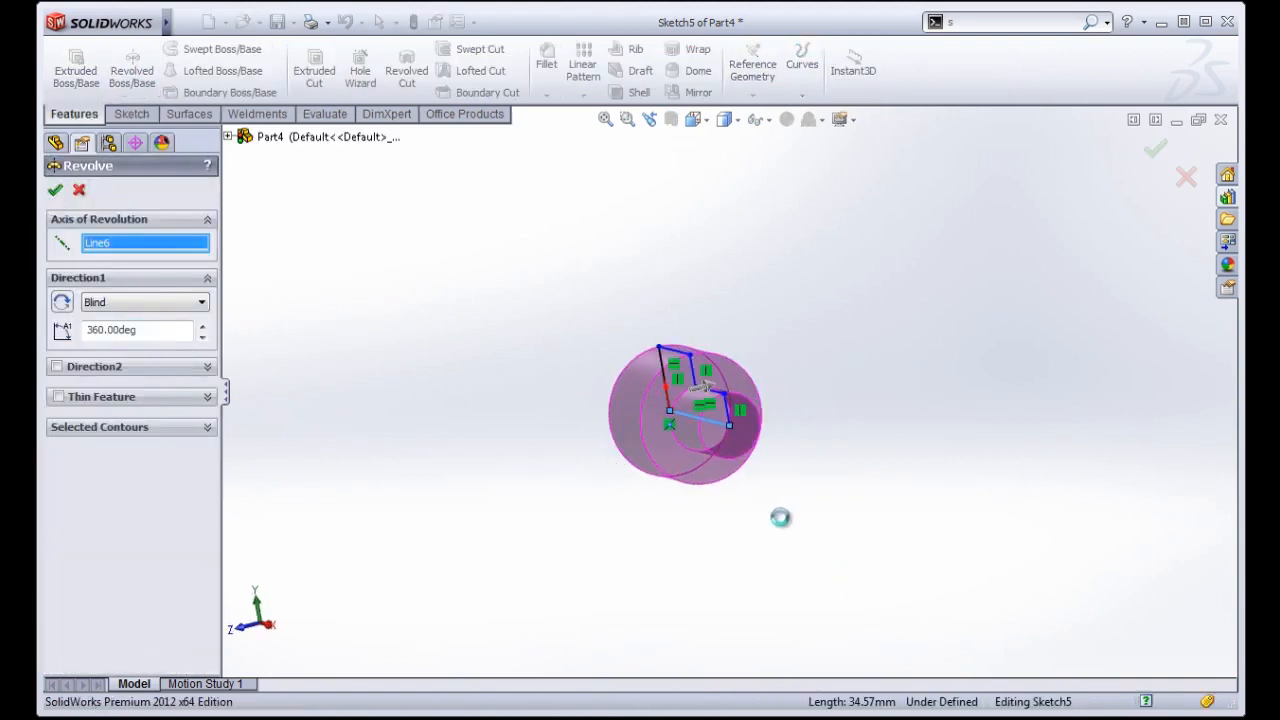
middle_click_drag(780, 517, 694, 434)
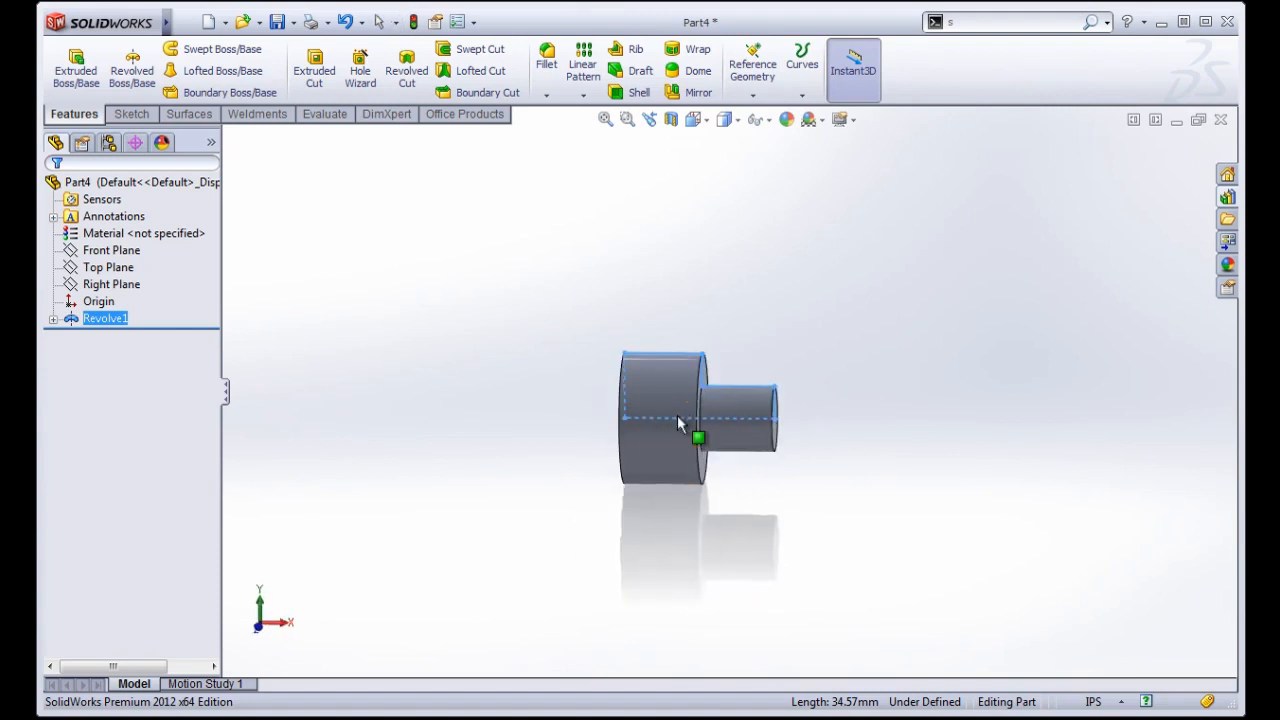
middle_click_drag(852, 418, 779, 417)
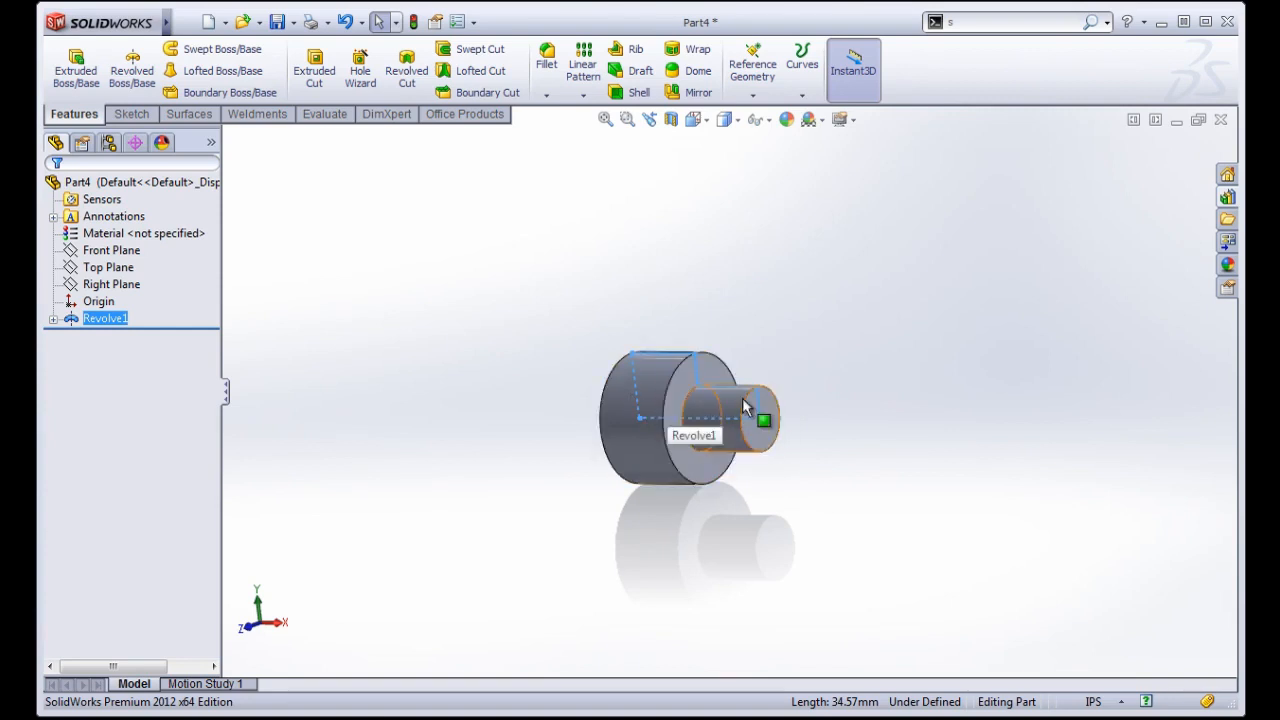
scroll(710, 390, "down", 2)
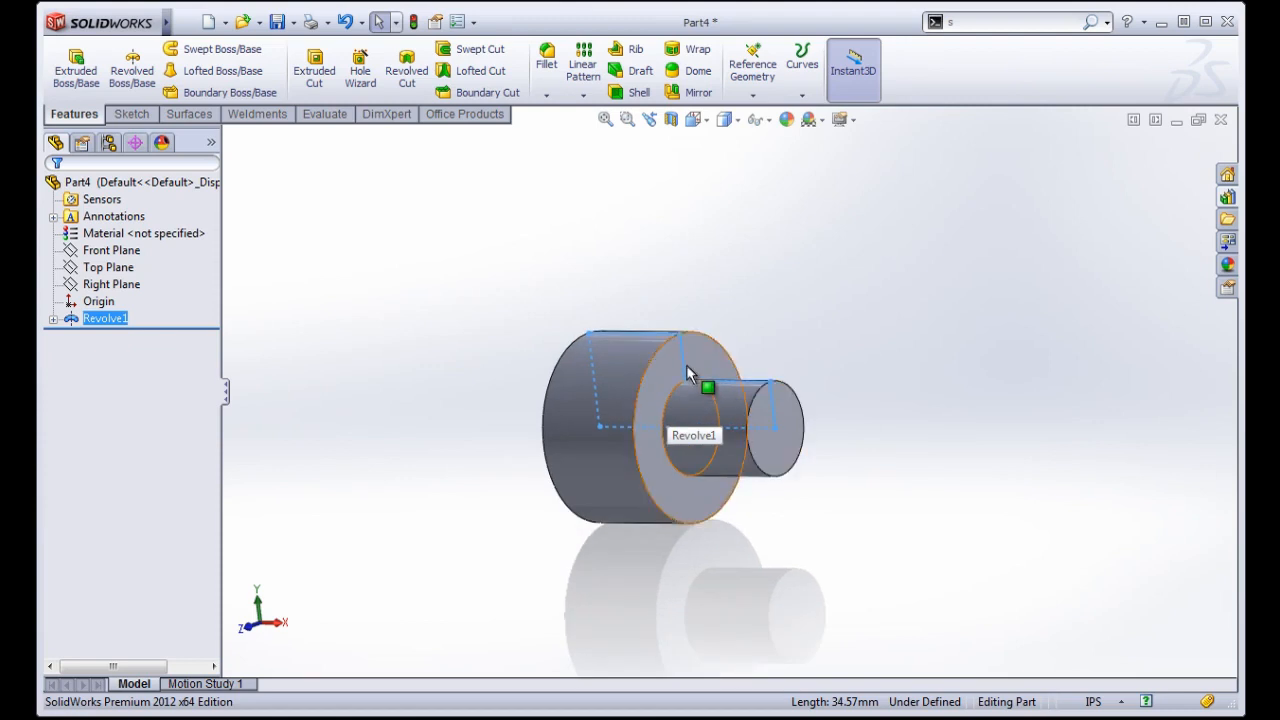
middle_click_drag(707, 388, 685, 360)
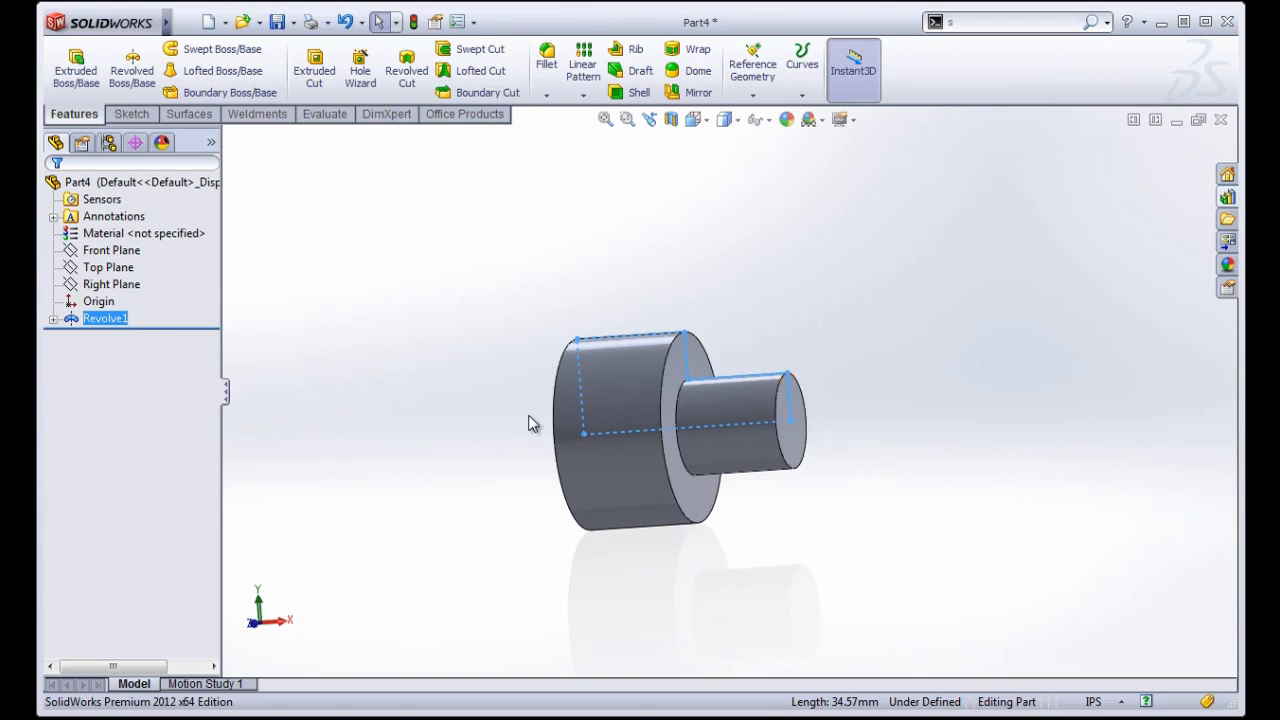
middle_click_drag(588, 366, 554, 377)
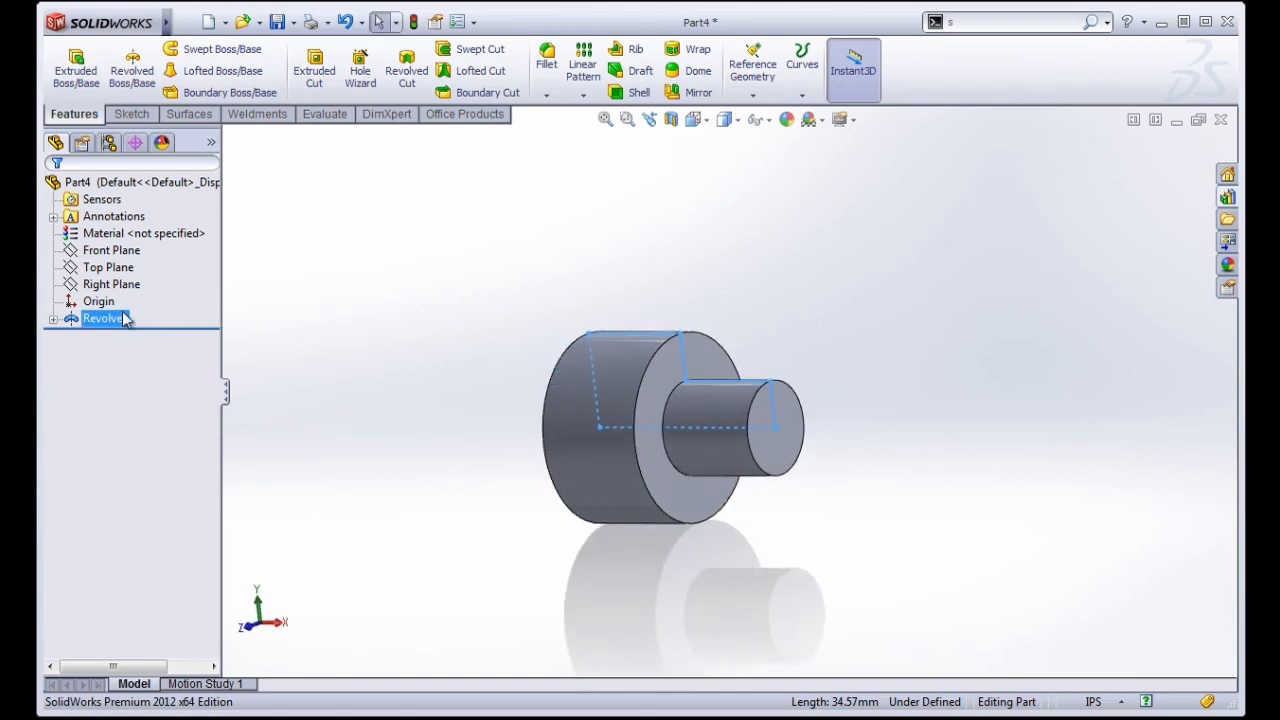